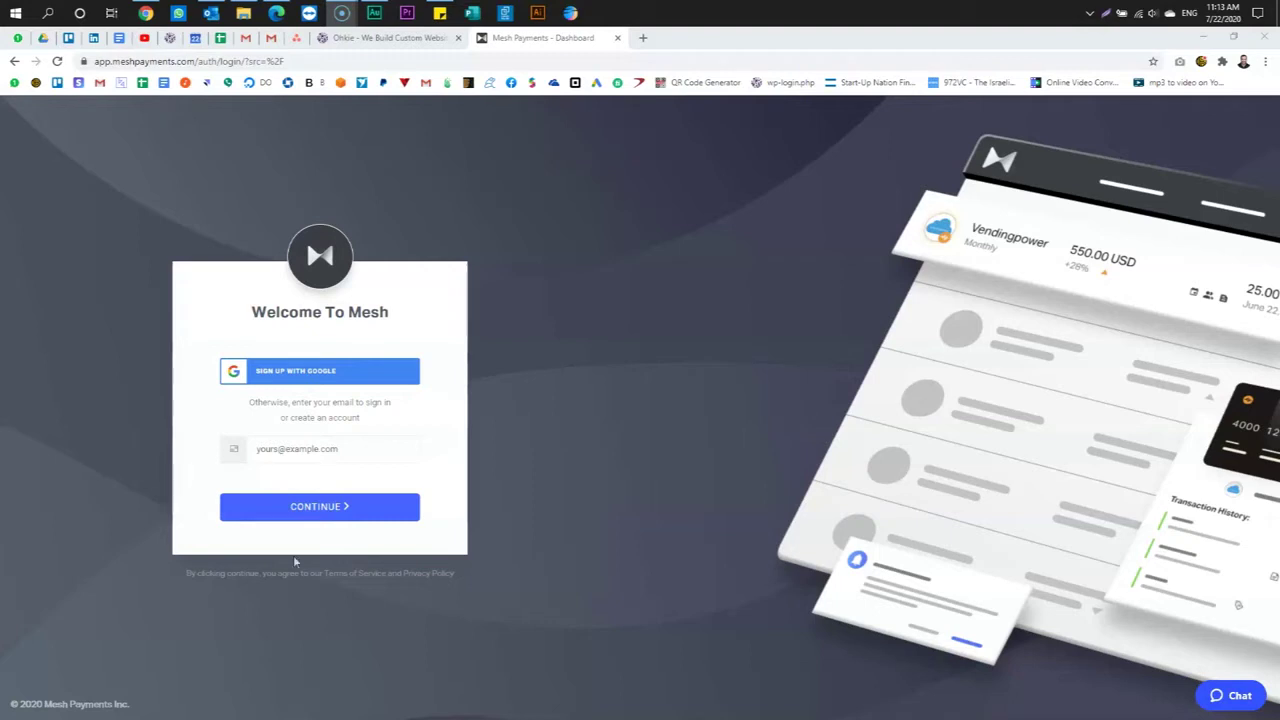
Open a new browser tab to visit privacy.com.
{"action": "left_click", "coordinate": [643, 37]}
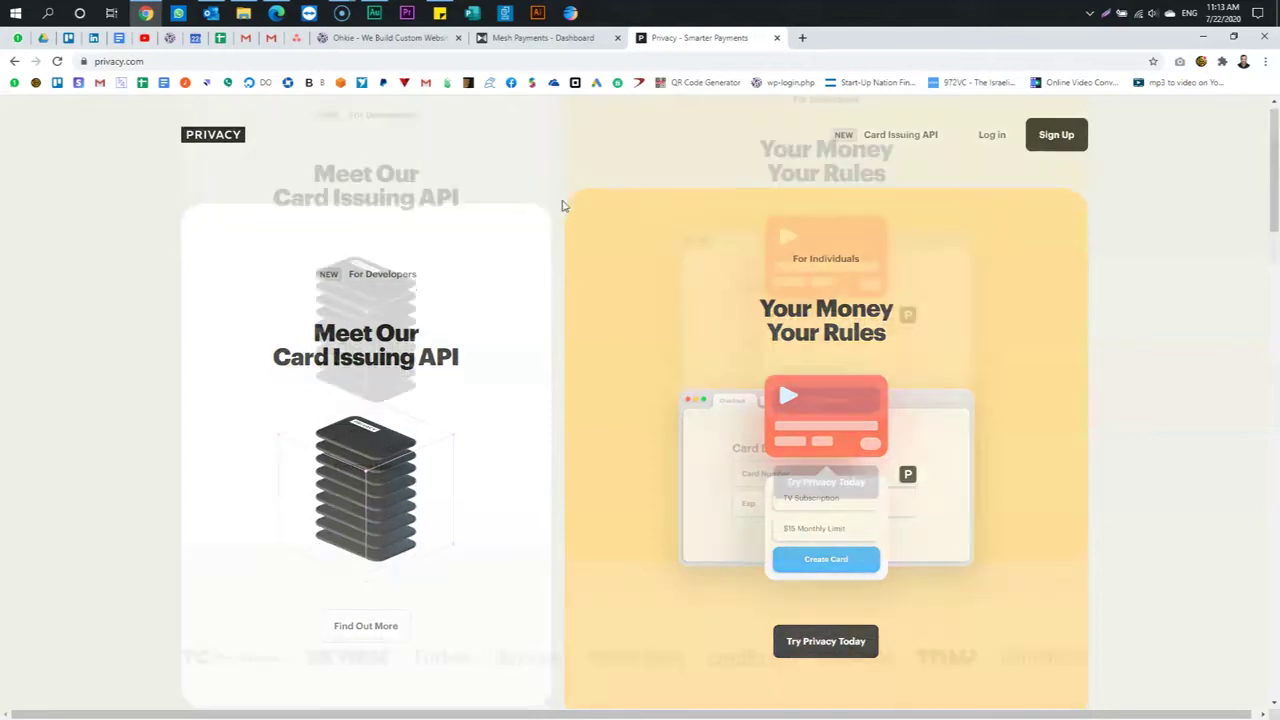
{"action": "scroll", "coordinate": [570, 204], "scroll_direction": "down", "scroll_amount": 2}
{"action": "scroll", "coordinate": [566, 207], "scroll_direction": "up", "scroll_amount": 2}
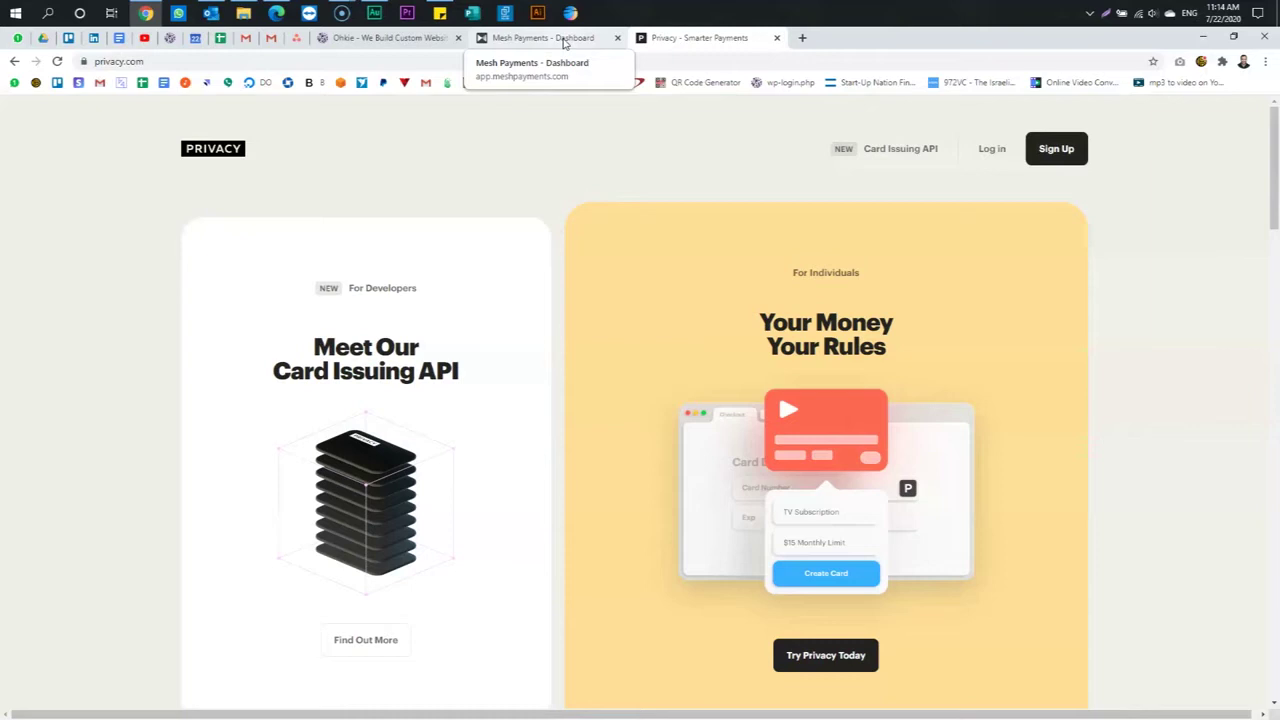
Return to the Mesh Payments sign-in page and submit the account e-mail address.
{"action": "left_click", "coordinate": [565, 40]}
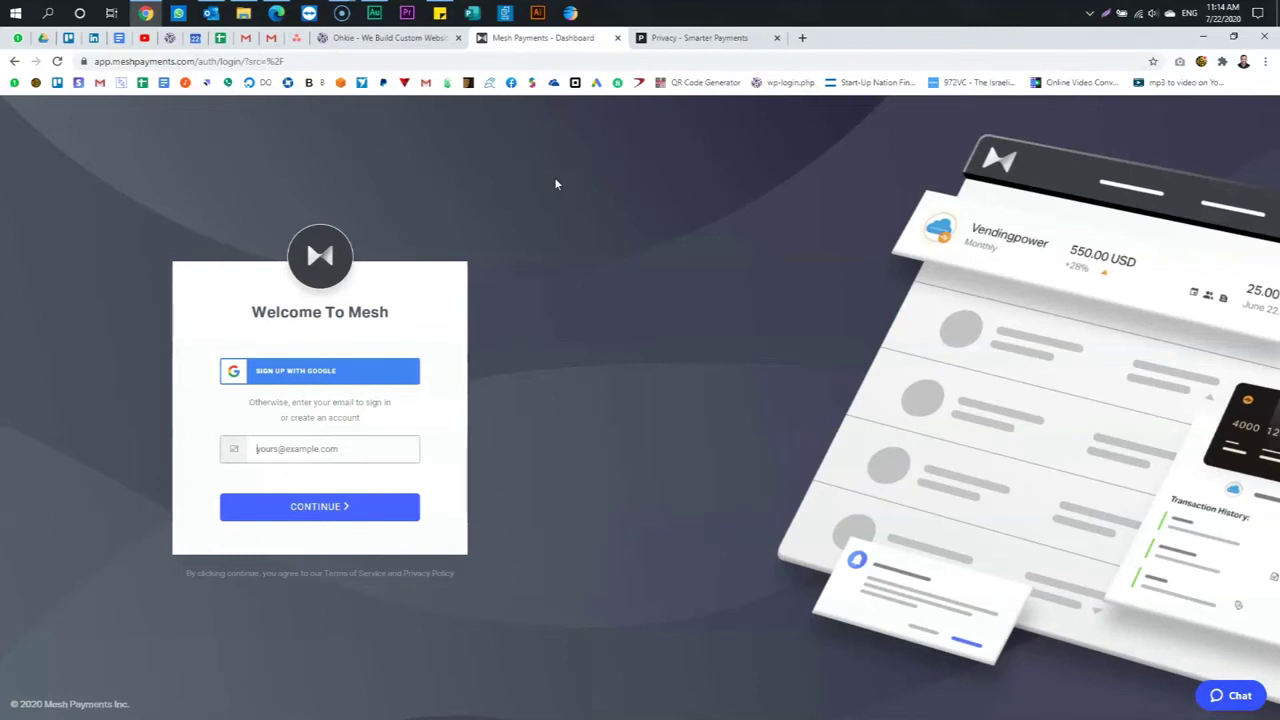
{"action": "key", "text": "Return"}
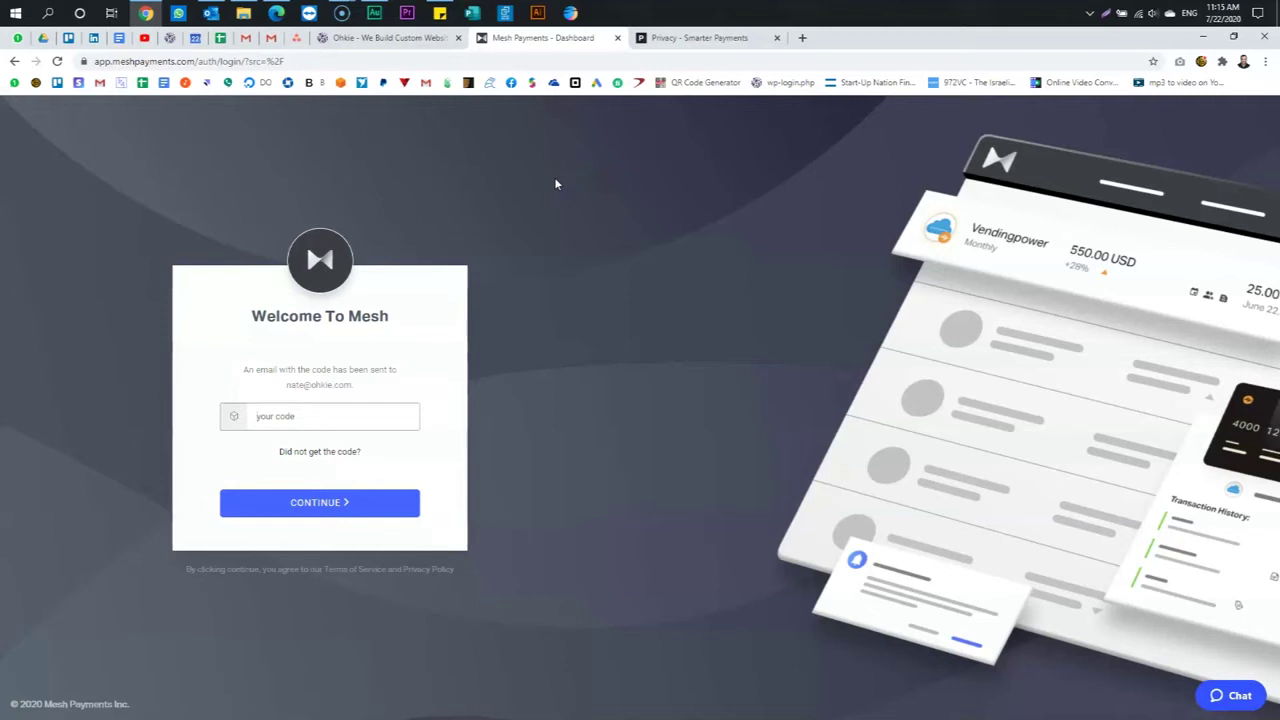
Request a resent sign-in code via 'Did not get the code?', then switch to Gmail.
{"action": "left_click", "coordinate": [318, 453]}
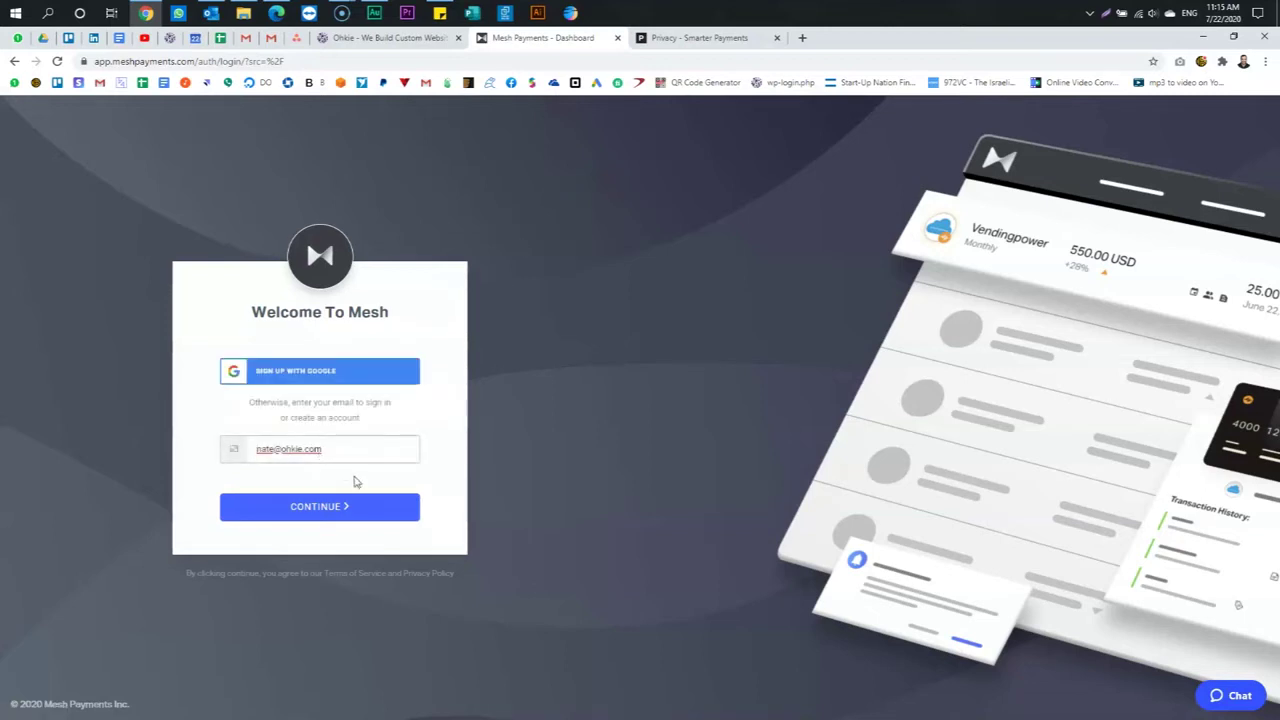
{"action": "left_click", "coordinate": [334, 506]}
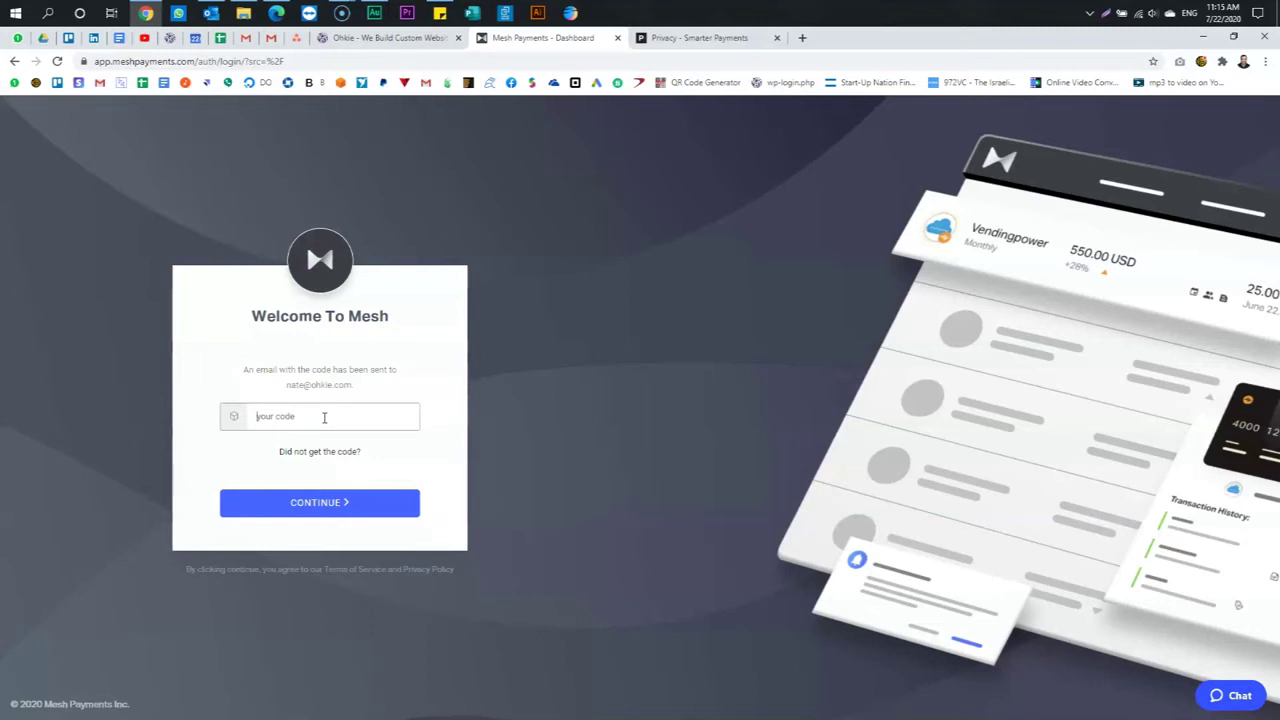
{"action": "left_click", "coordinate": [247, 39]}
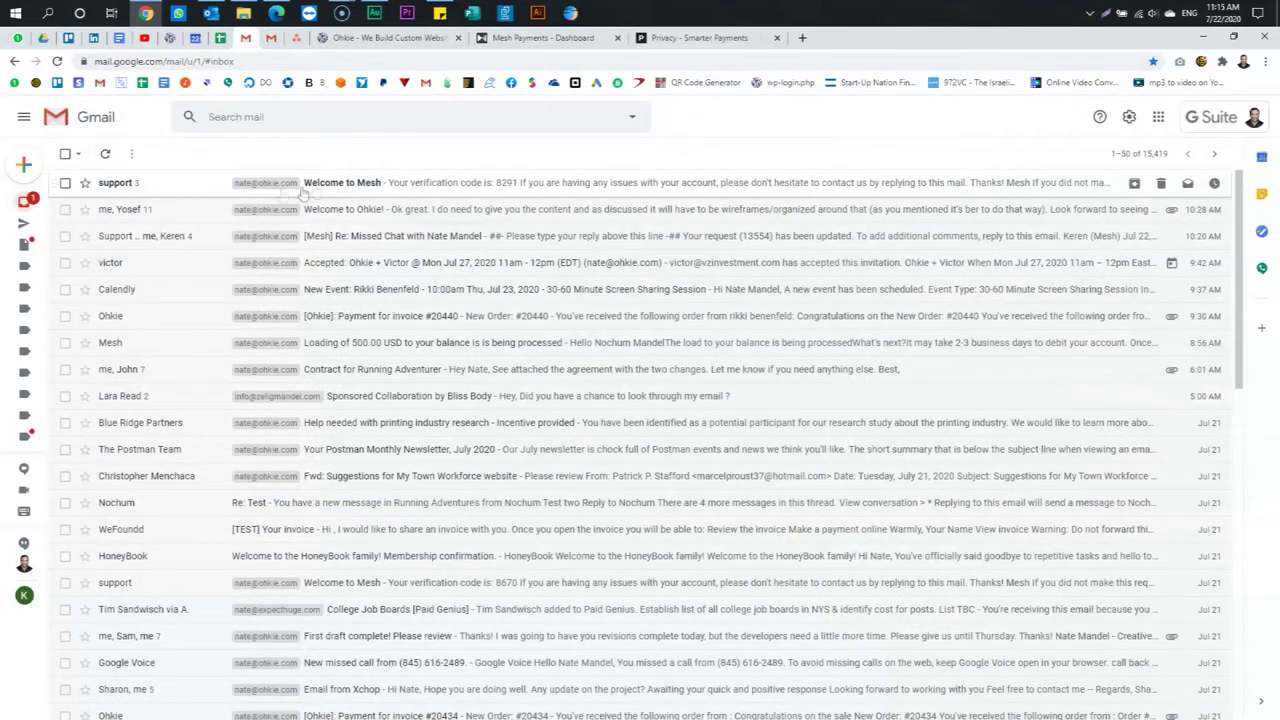
Read the latest code in the 'Welcome to Mesh' email and head back toward Mesh.
{"action": "left_click", "coordinate": [391, 182]}
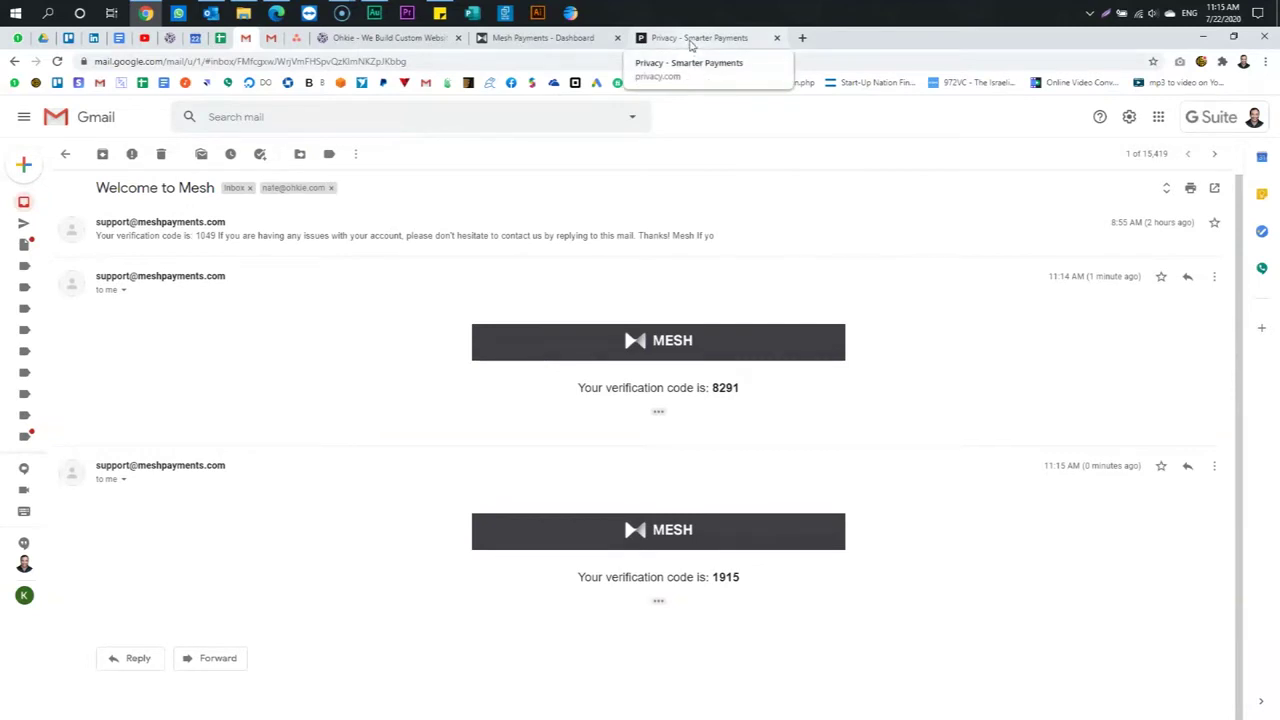
{"action": "left_click", "coordinate": [690, 40]}
Enter the e-mailed verification code on the Mesh tab and sign in.
{"action": "left_click", "coordinate": [563, 40]}
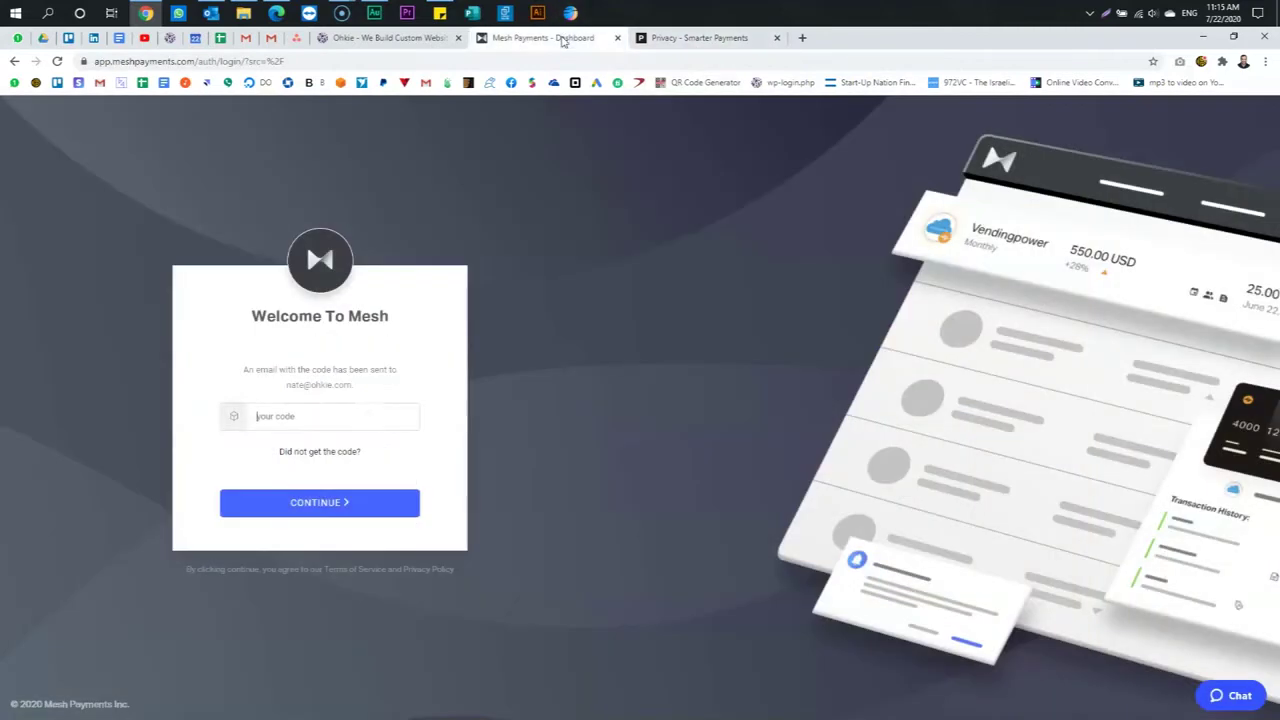
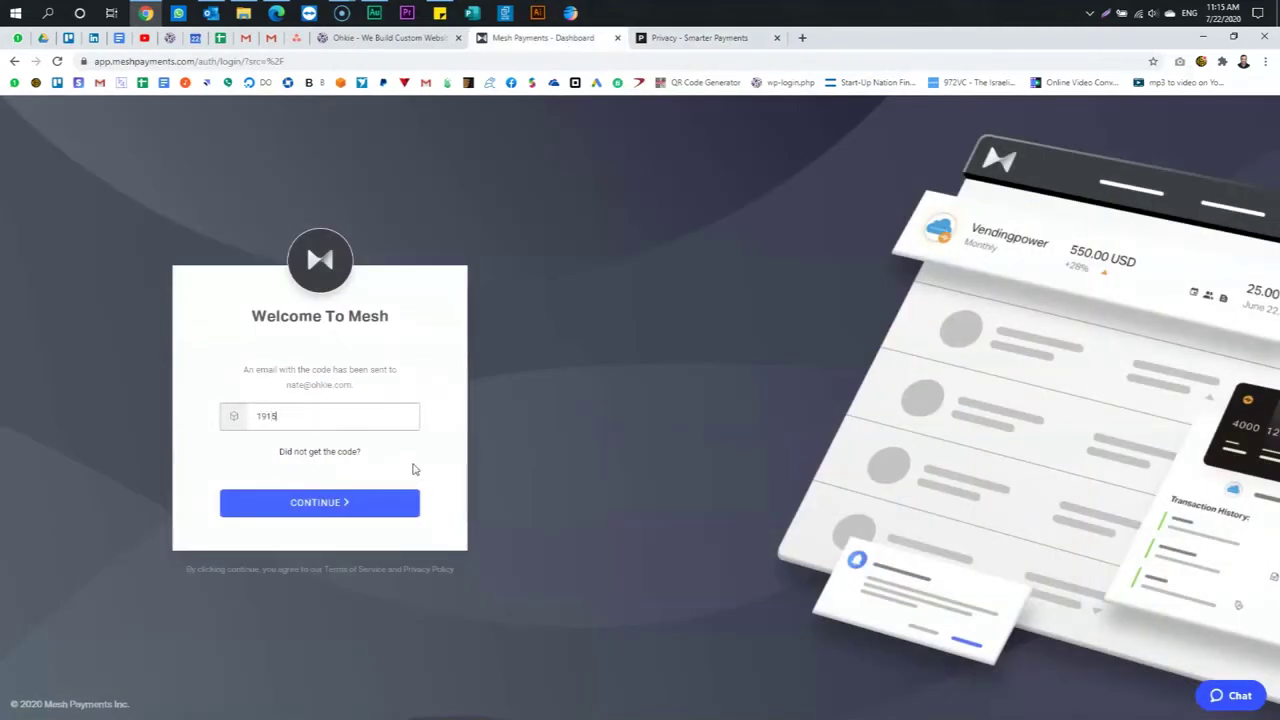
{"action": "left_click", "coordinate": [366, 514]}
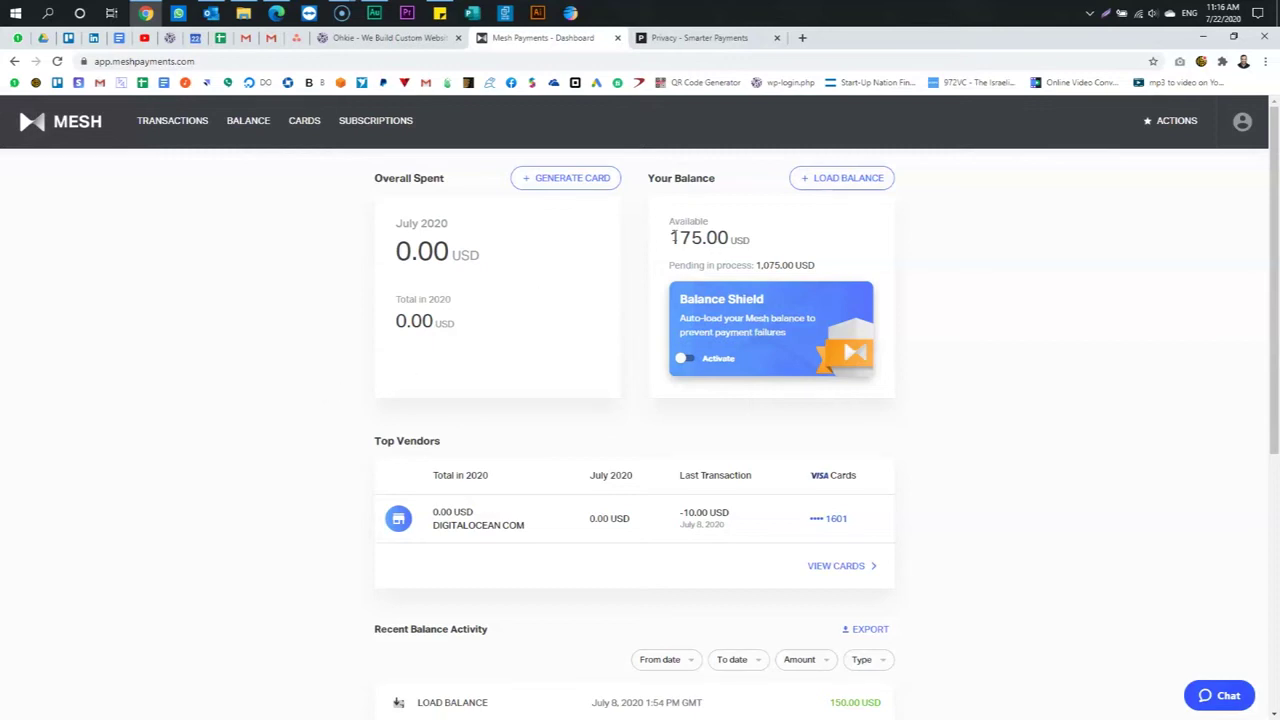
Note the 175.00 USD available balance, then start generating a new card.
{"action": "left_click_drag", "start_coordinate": [670, 237], "coordinate": [758, 241]}
{"action": "left_click", "coordinate": [806, 241]}
{"action": "left_click", "coordinate": [524, 186]}
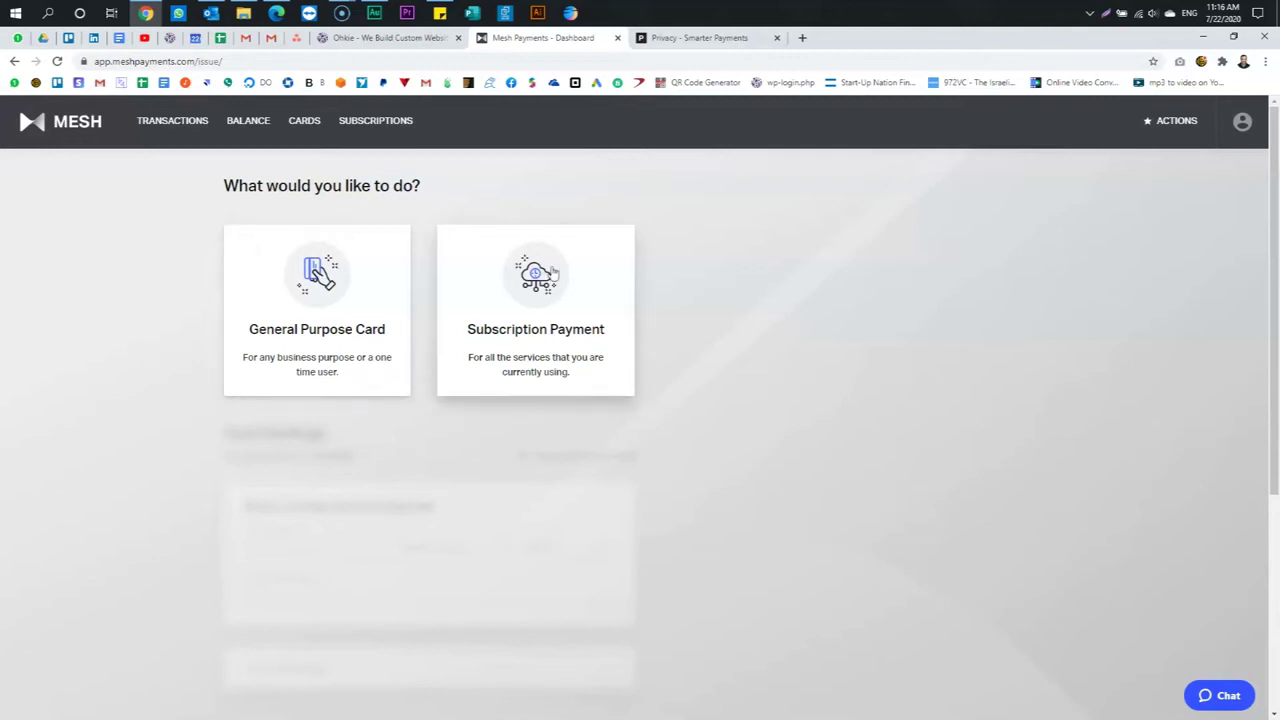
Choose Subscription Payment and review the 2/15 monthly cards quota.
{"action": "left_click", "coordinate": [552, 271]}
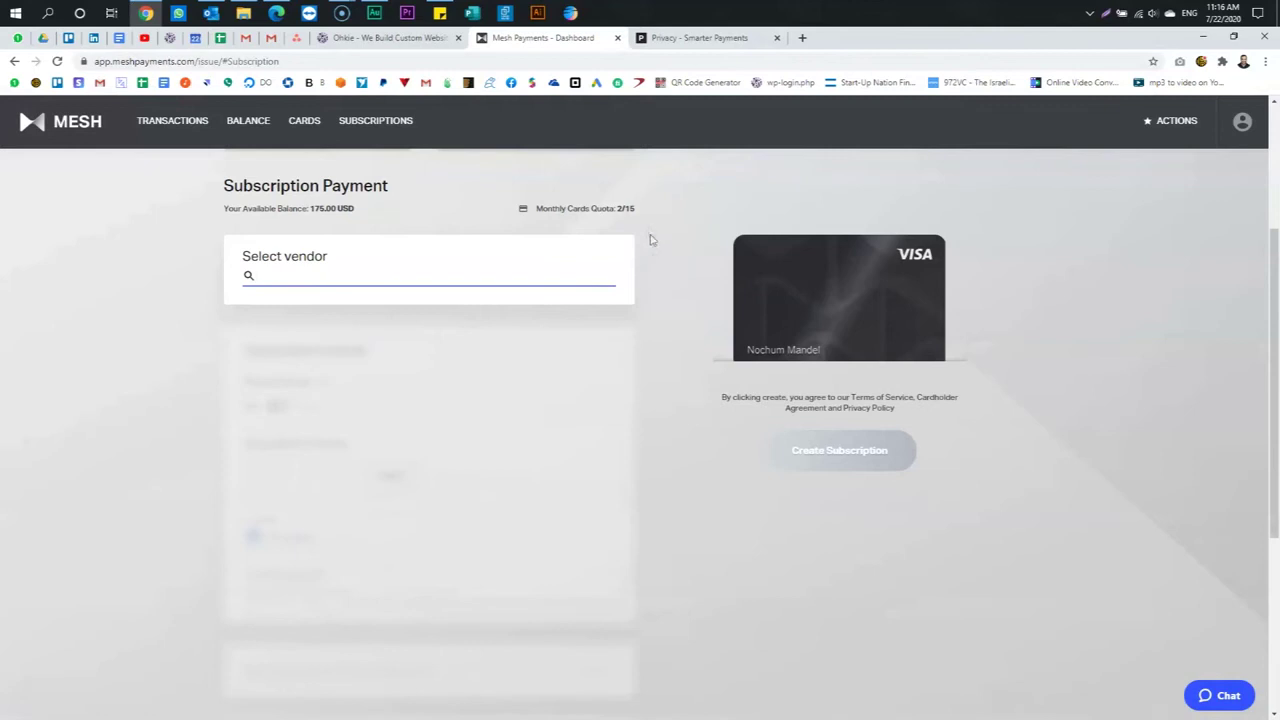
{"action": "mouse_move", "coordinate": [636, 209]}
{"action": "left_mouse_down"}
{"action": "mouse_move", "coordinate": [616, 212]}
{"action": "mouse_move", "coordinate": [636, 216]}
{"action": "left_mouse_up"}
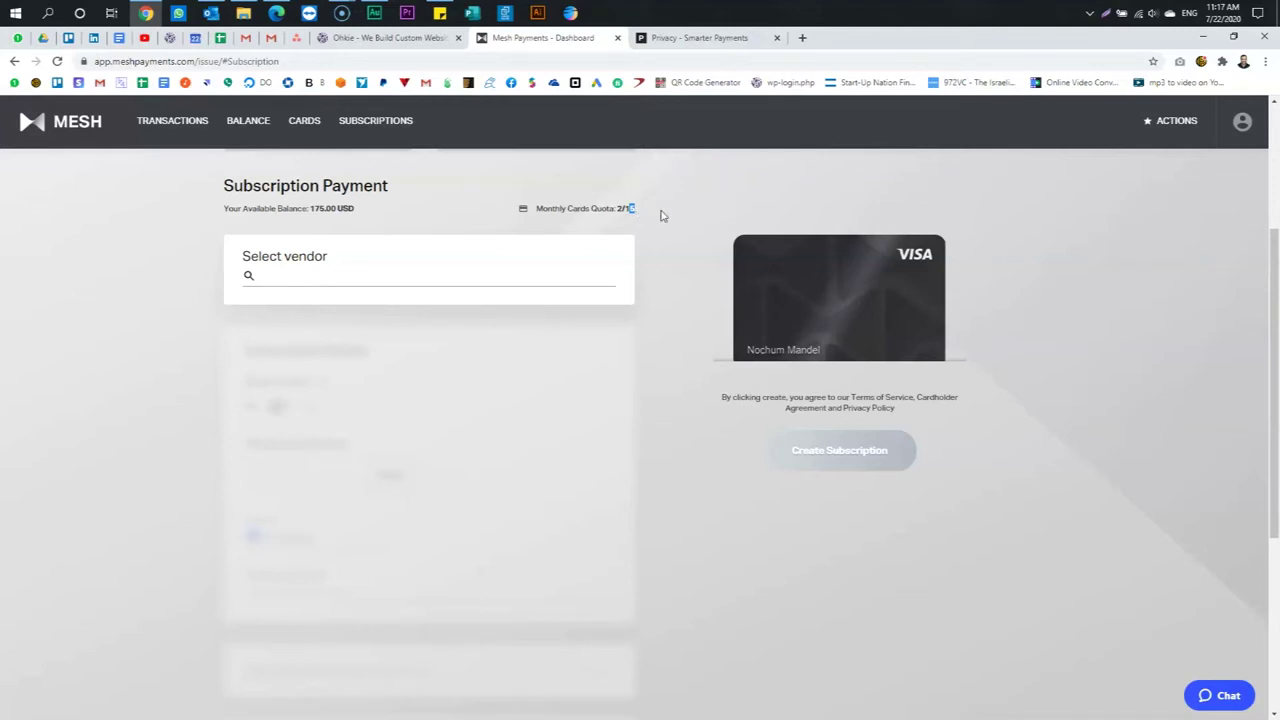
{"action": "left_click", "coordinate": [632, 213]}
{"action": "scroll", "coordinate": [529, 314], "scroll_direction": "up", "scroll_amount": 3}
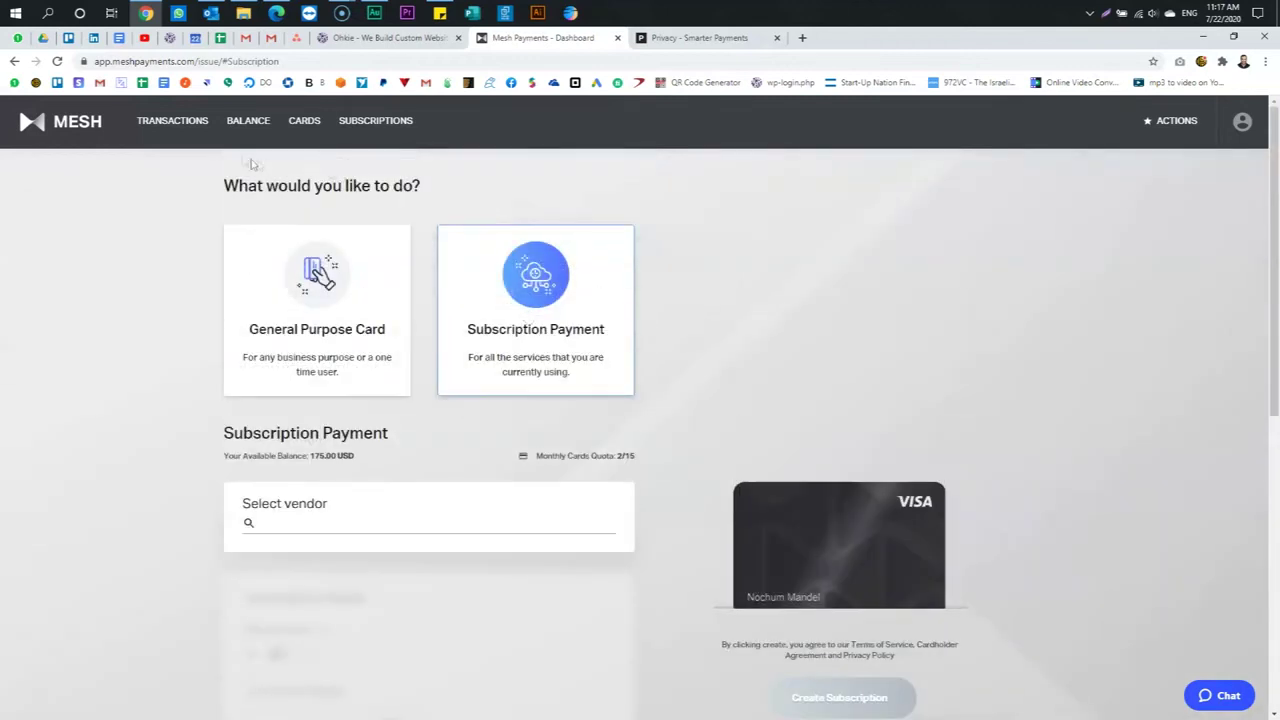
Open the Balance page and scroll through the 175.00 USD total and pending loads.
{"action": "left_click", "coordinate": [248, 122]}
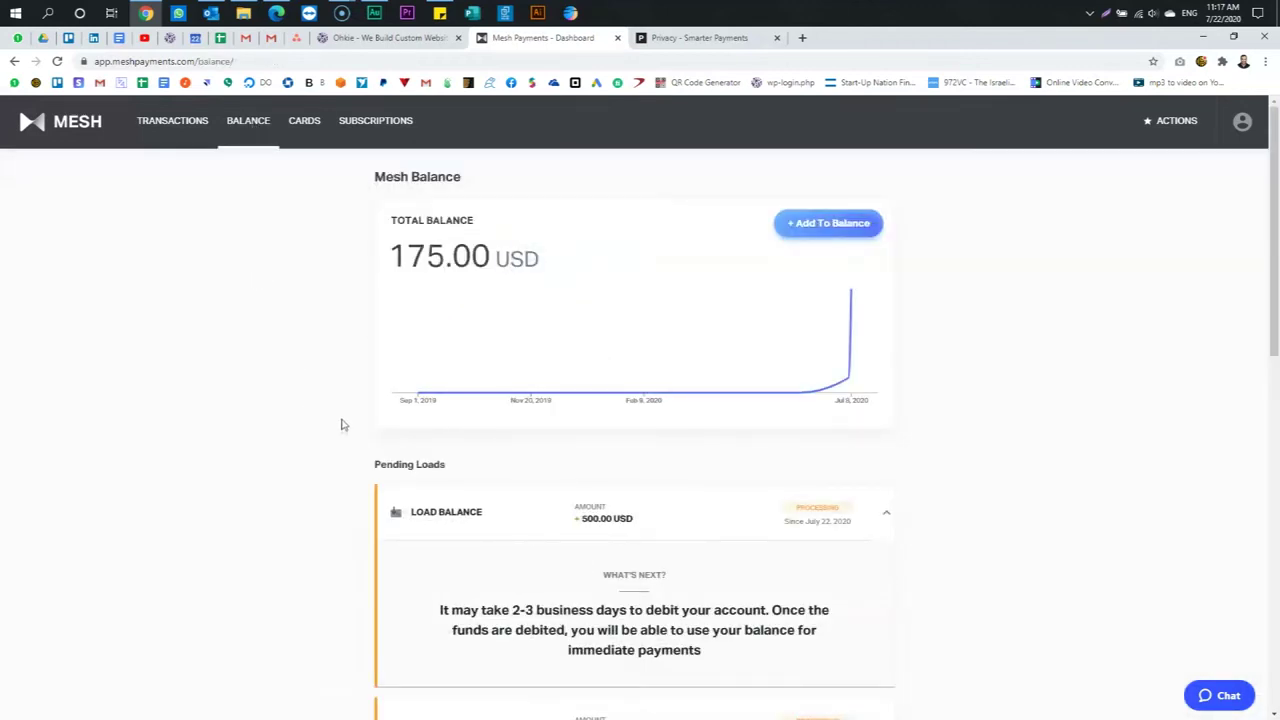
{"action": "scroll", "coordinate": [423, 440], "scroll_direction": "down", "scroll_amount": 2}
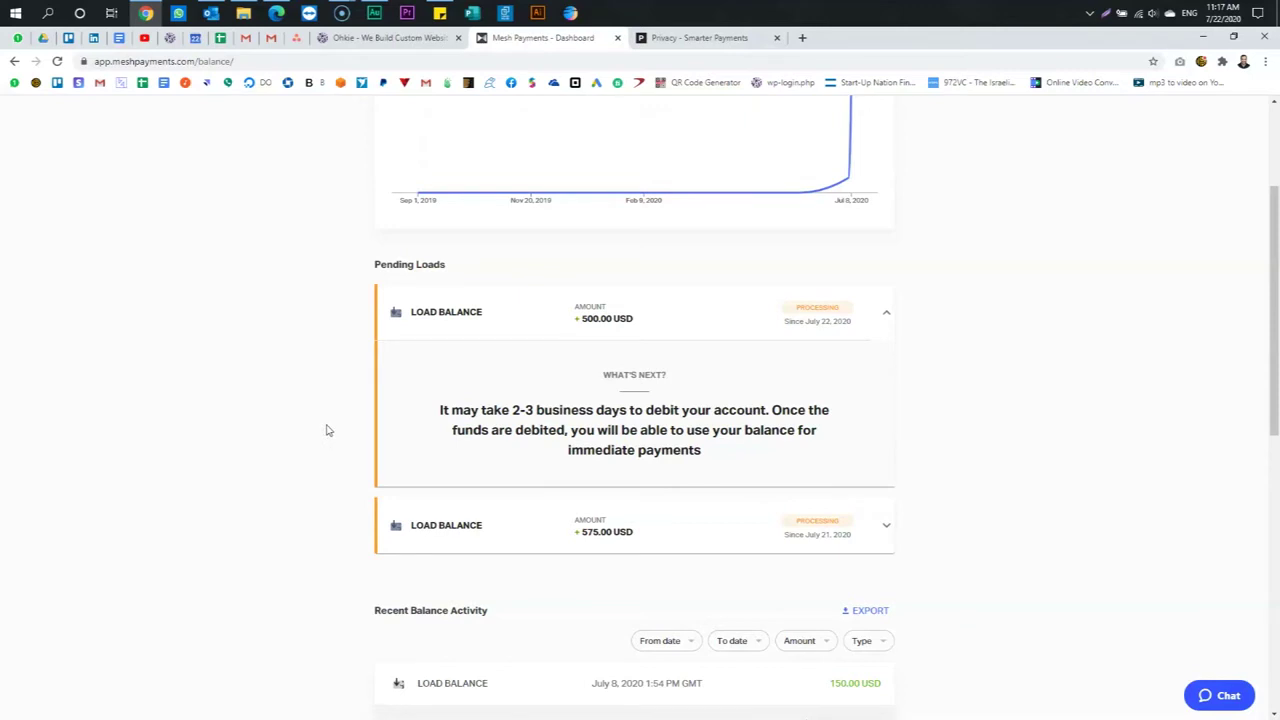
{"action": "scroll", "coordinate": [326, 430], "scroll_direction": "down", "scroll_amount": 2}
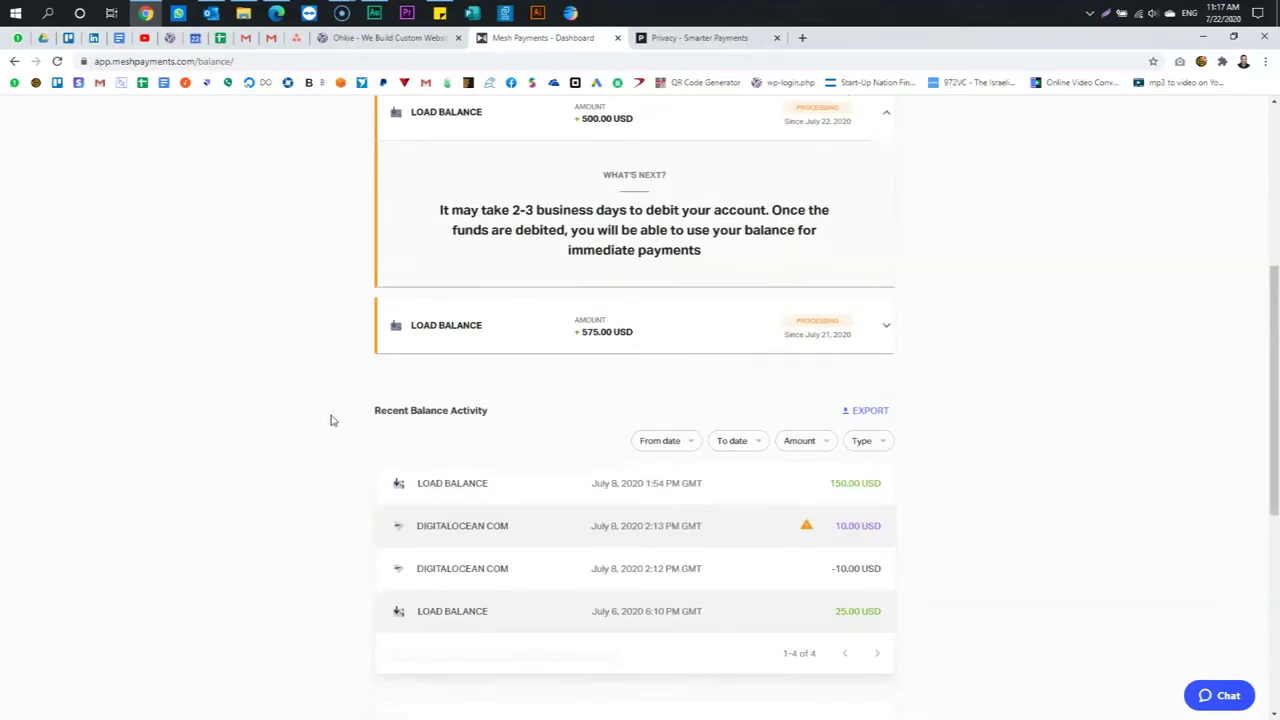
{"action": "scroll", "coordinate": [331, 421], "scroll_direction": "up", "scroll_amount": 2}
{"action": "scroll", "coordinate": [326, 394], "scroll_direction": "up", "scroll_amount": 2}
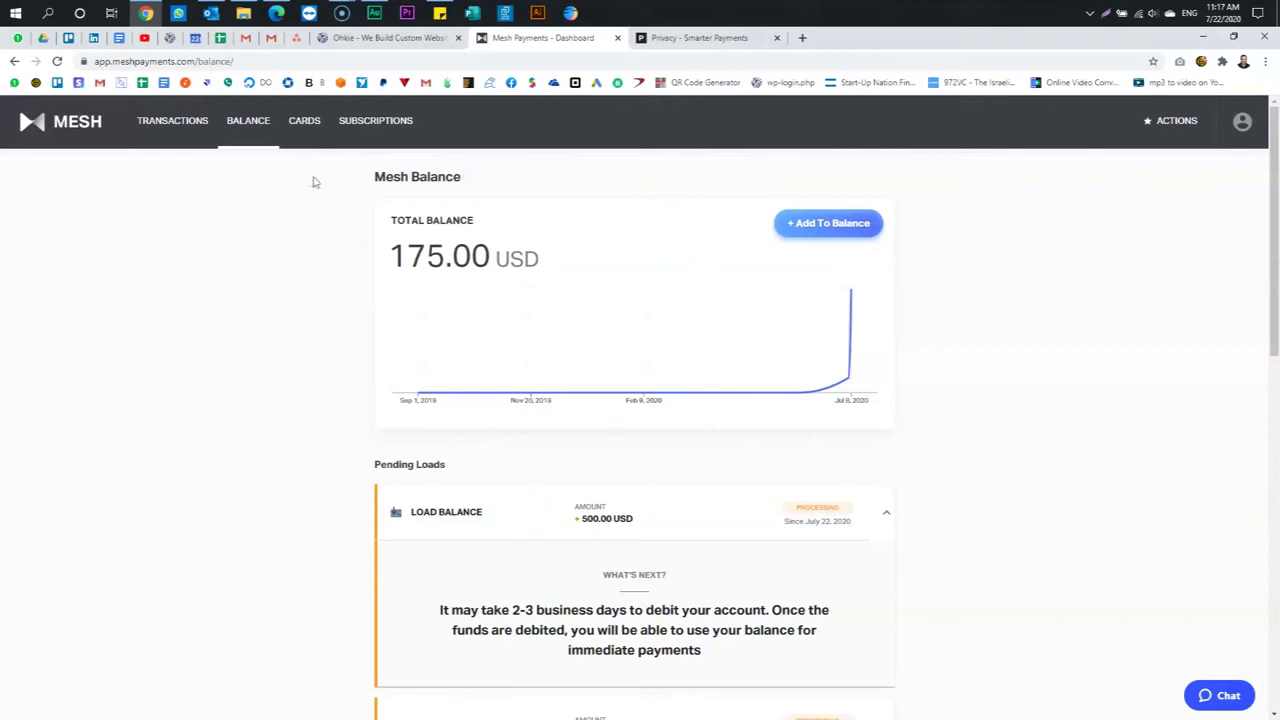
Open the Cards list, then return to the dashboard overview.
{"action": "left_click", "coordinate": [303, 128]}
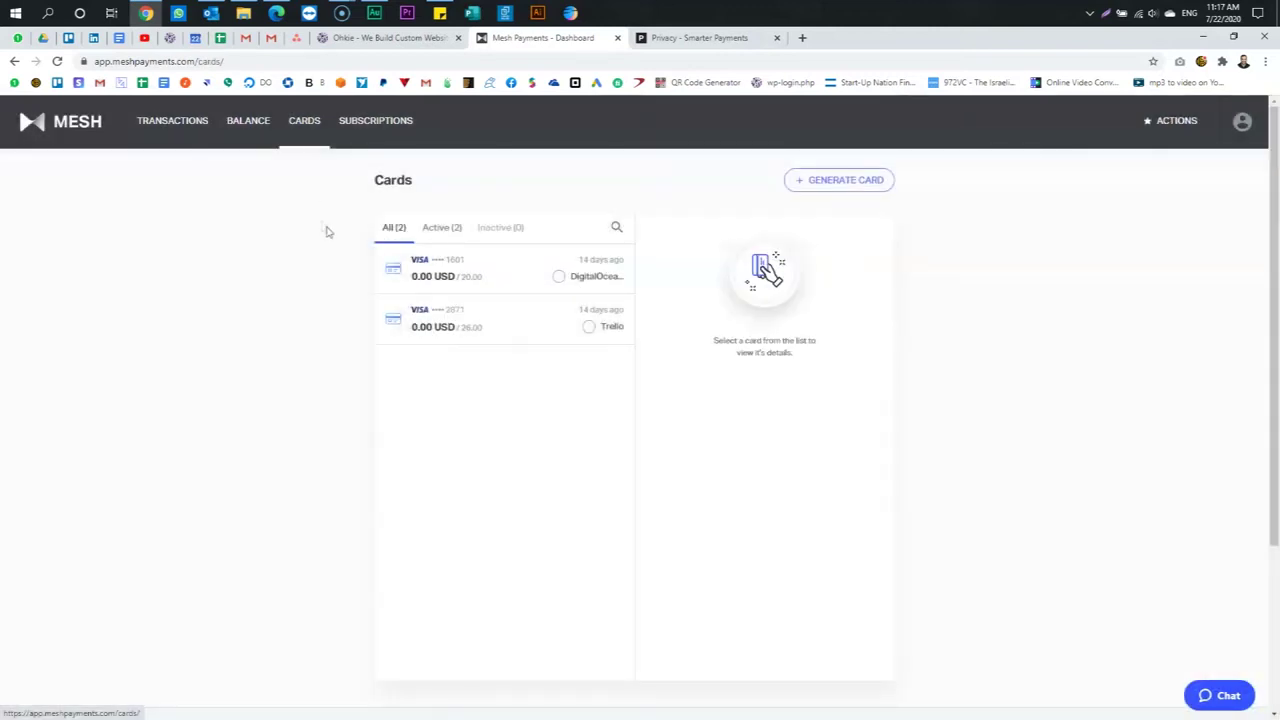
{"action": "left_click", "coordinate": [63, 123]}
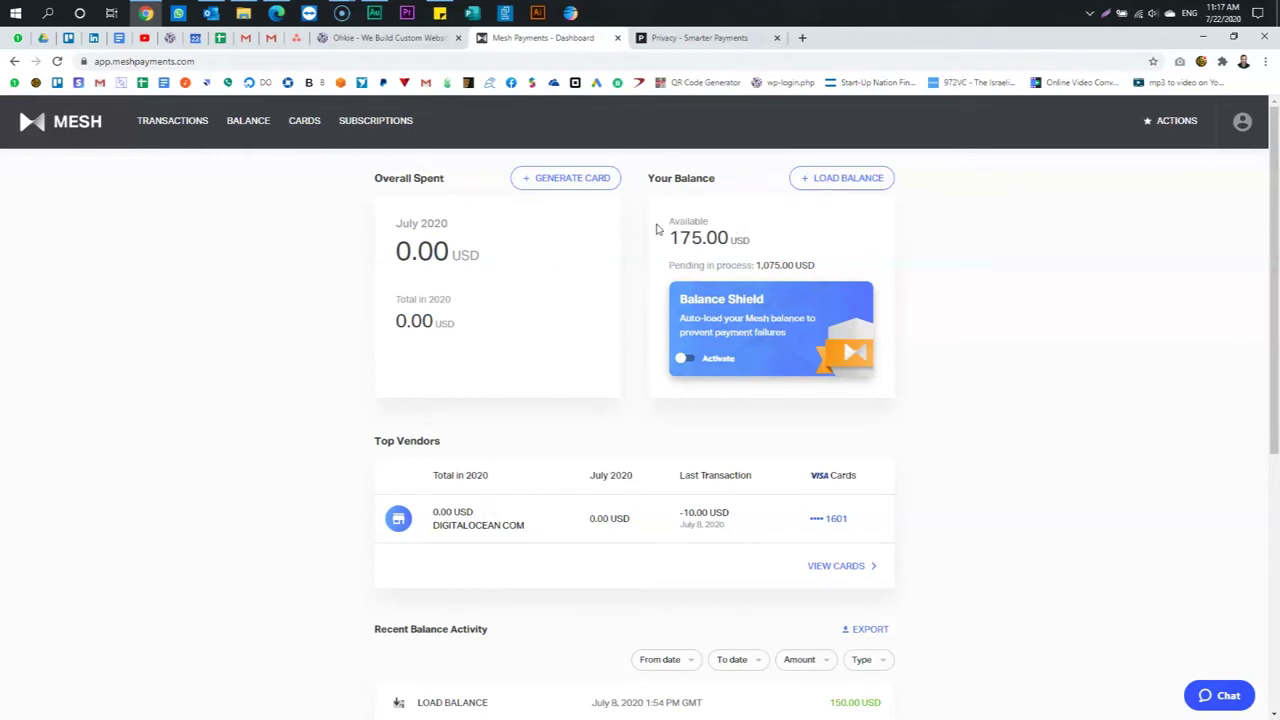
Begin a 500 USD balance load, then back out of the flow to the dashboard.
{"action": "left_click", "coordinate": [842, 179]}
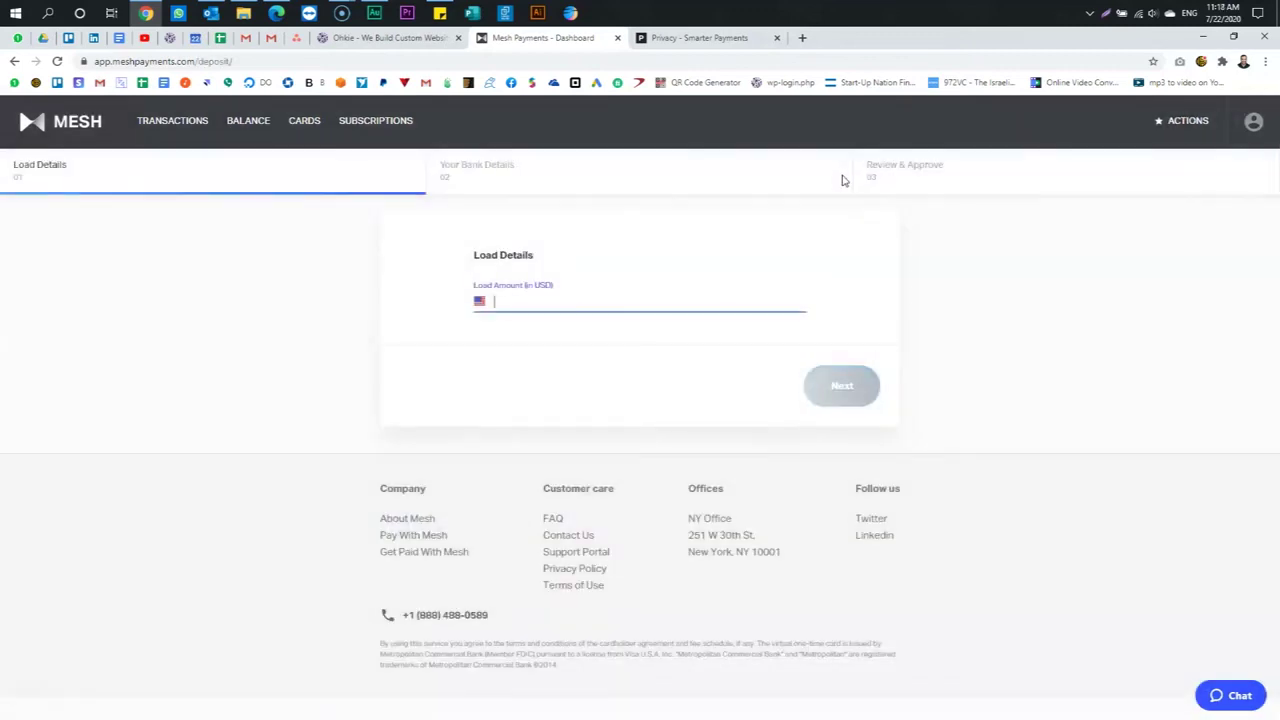
{"action": "type", "text": "500"}
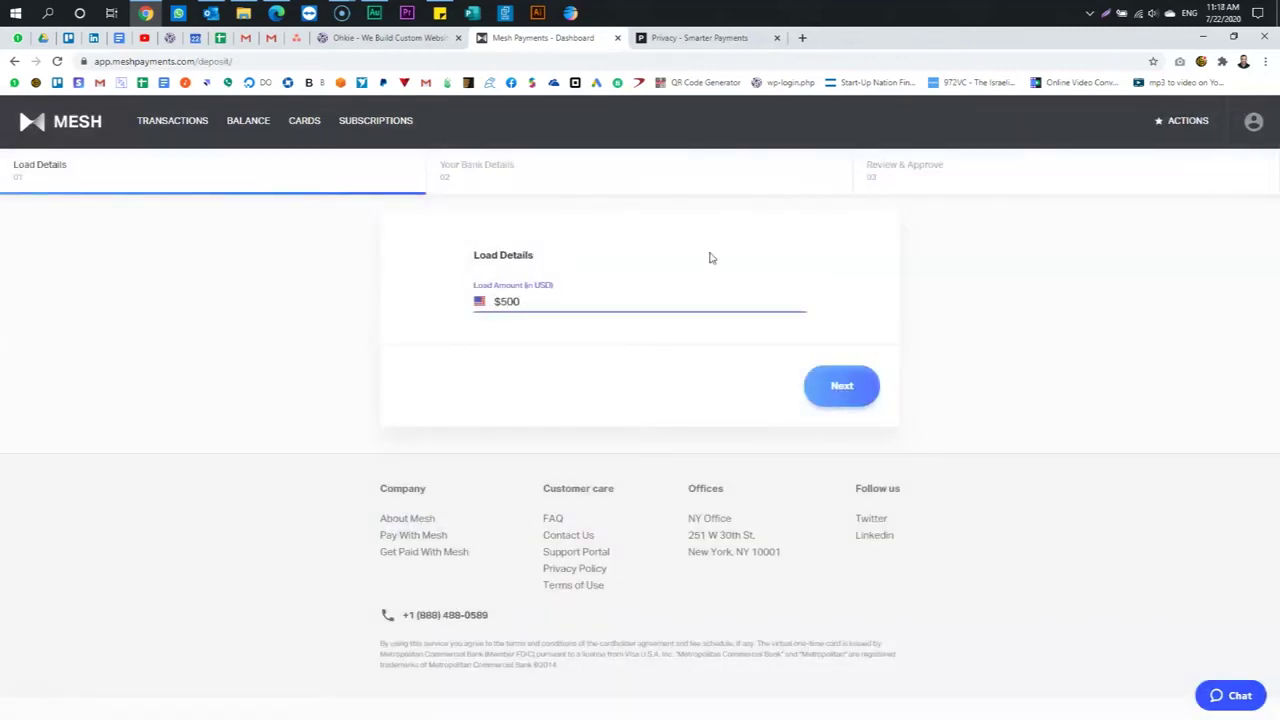
{"action": "left_click", "coordinate": [827, 388]}
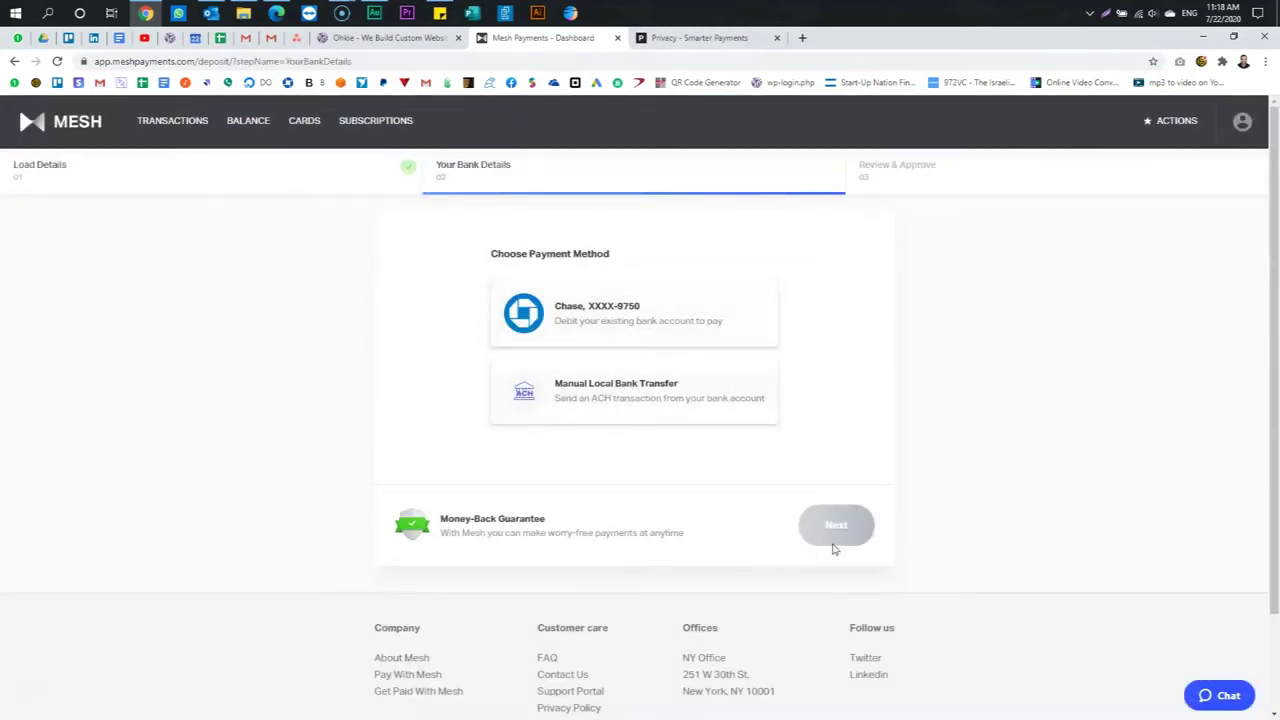
{"action": "left_click", "coordinate": [12, 62]}
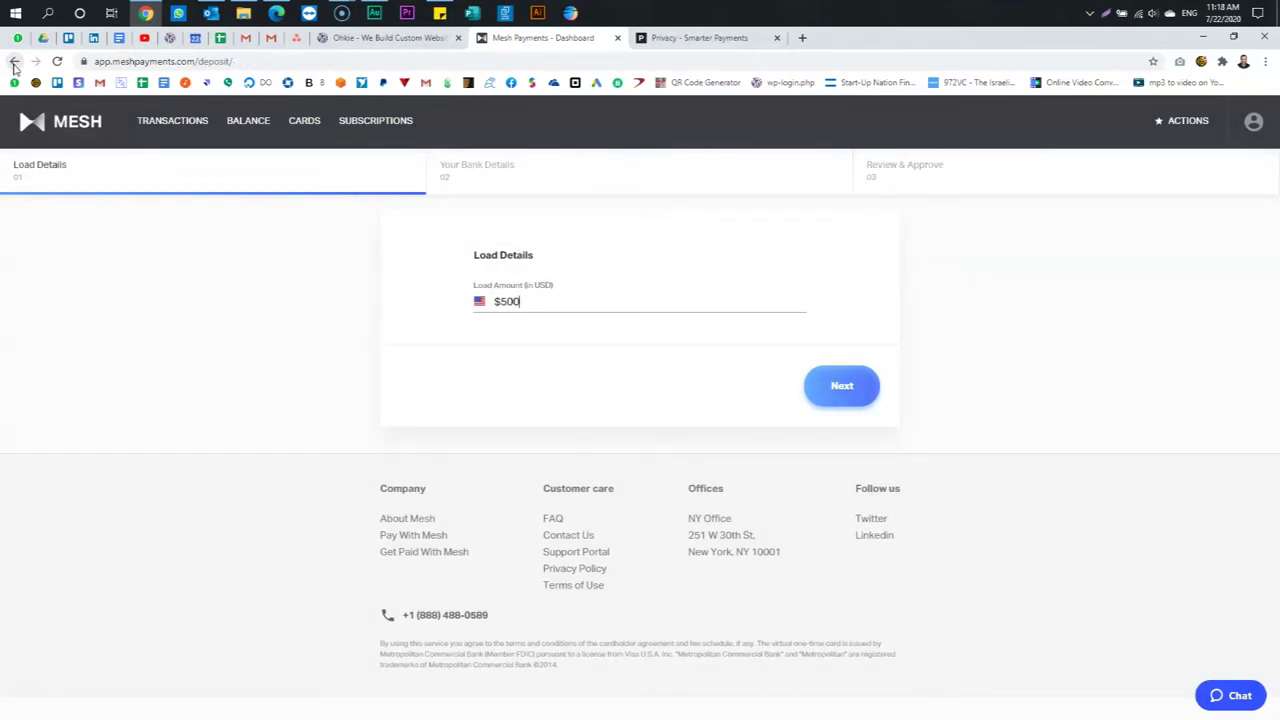
{"action": "left_click", "coordinate": [13, 64]}
{"action": "left_click", "coordinate": [72, 121]}
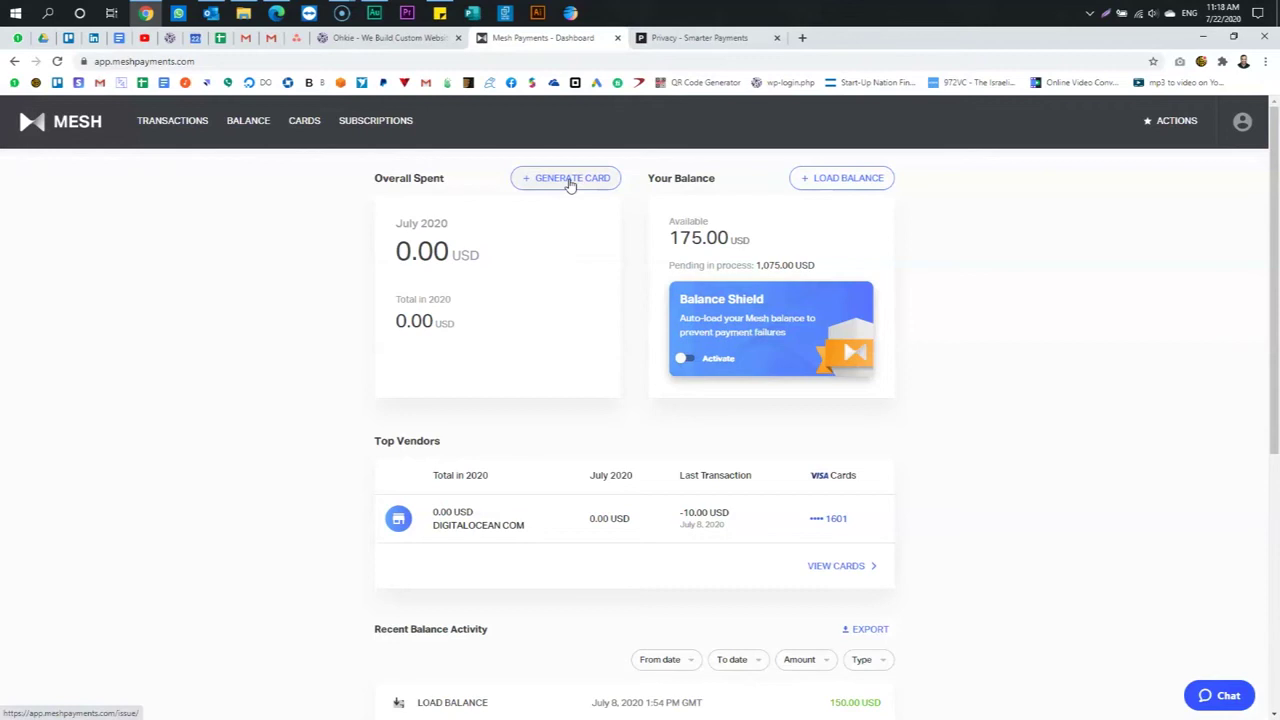
Start a Subscription Payment card for vendor Google with Monthly frequency.
{"action": "left_click", "coordinate": [569, 181]}
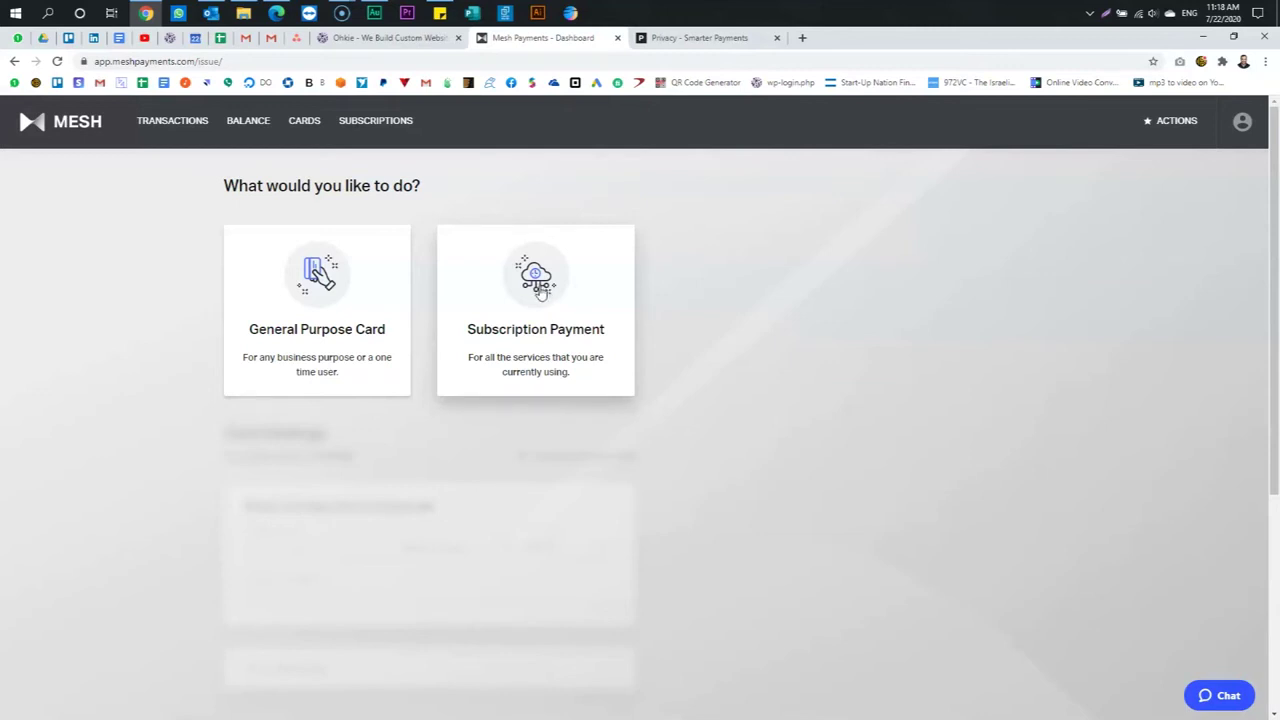
{"action": "left_click", "coordinate": [540, 290]}
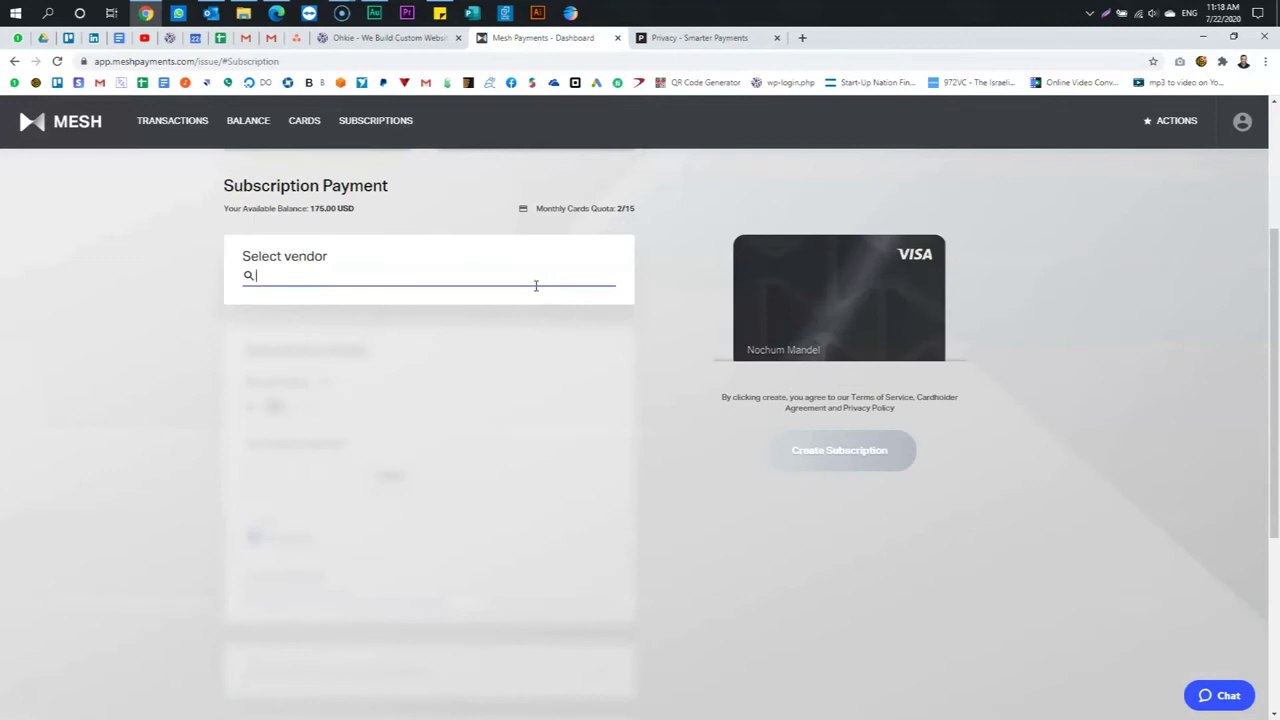
{"action": "type", "text": "Goog"}
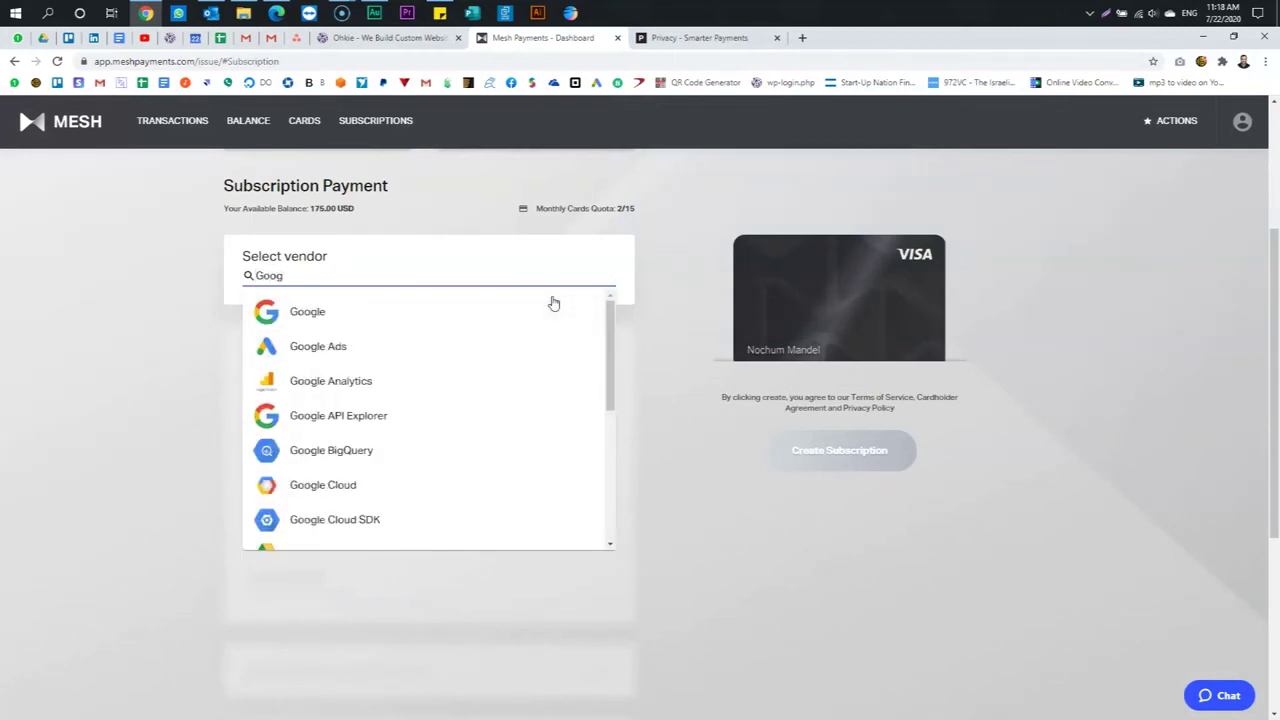
{"action": "left_click", "coordinate": [360, 313]}
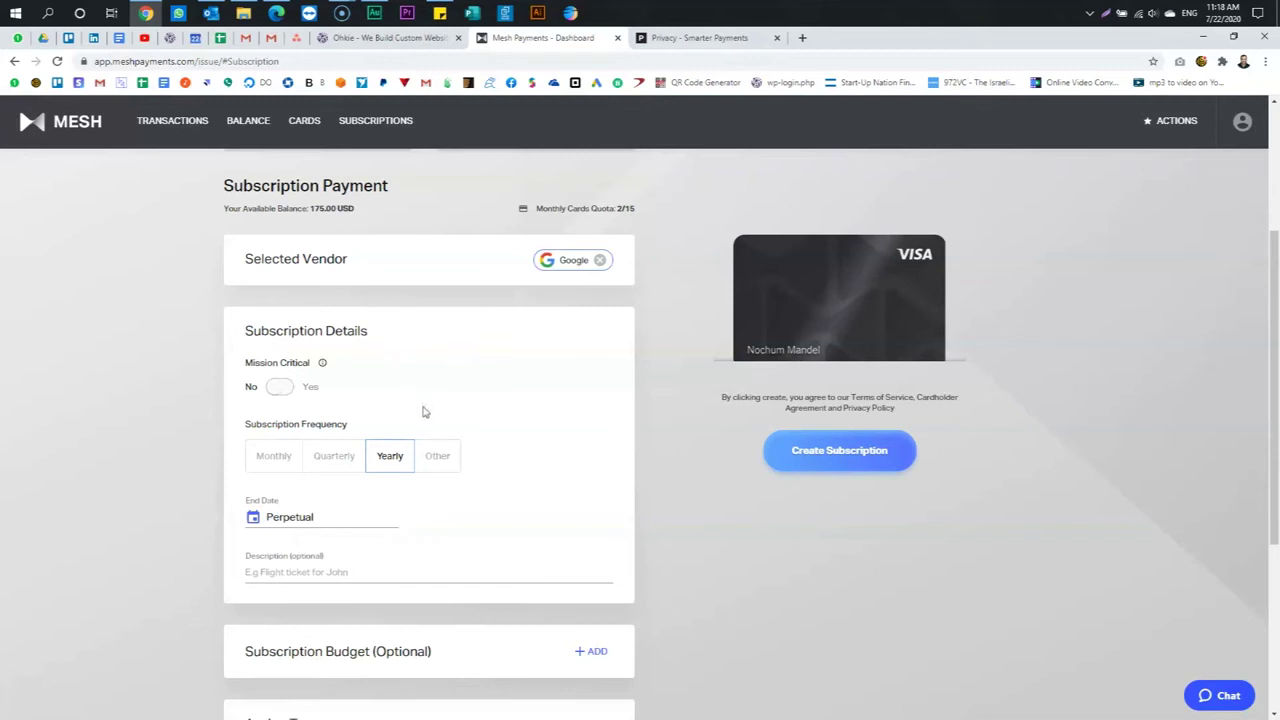
{"action": "left_click", "coordinate": [273, 455]}
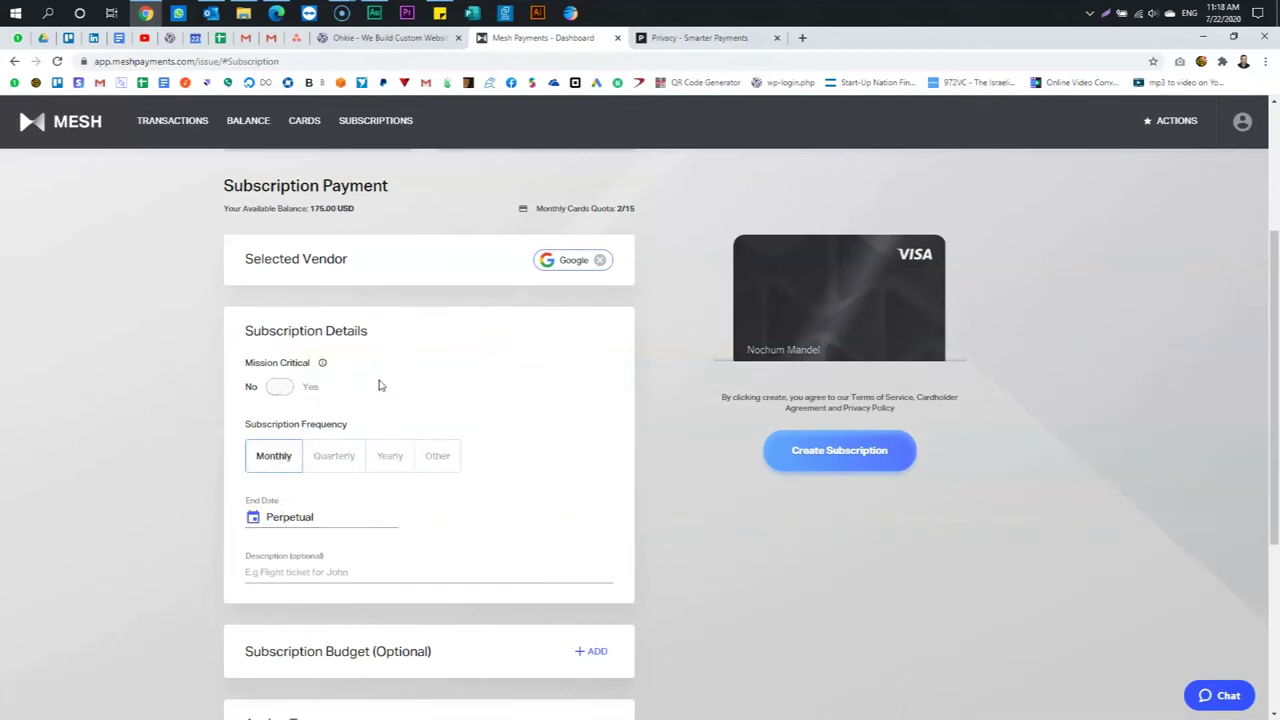
Add an 11.00 USD Per Month subscription budget that declines charges exceeding it.
{"action": "scroll", "coordinate": [378, 380], "scroll_direction": "down", "scroll_amount": 2}
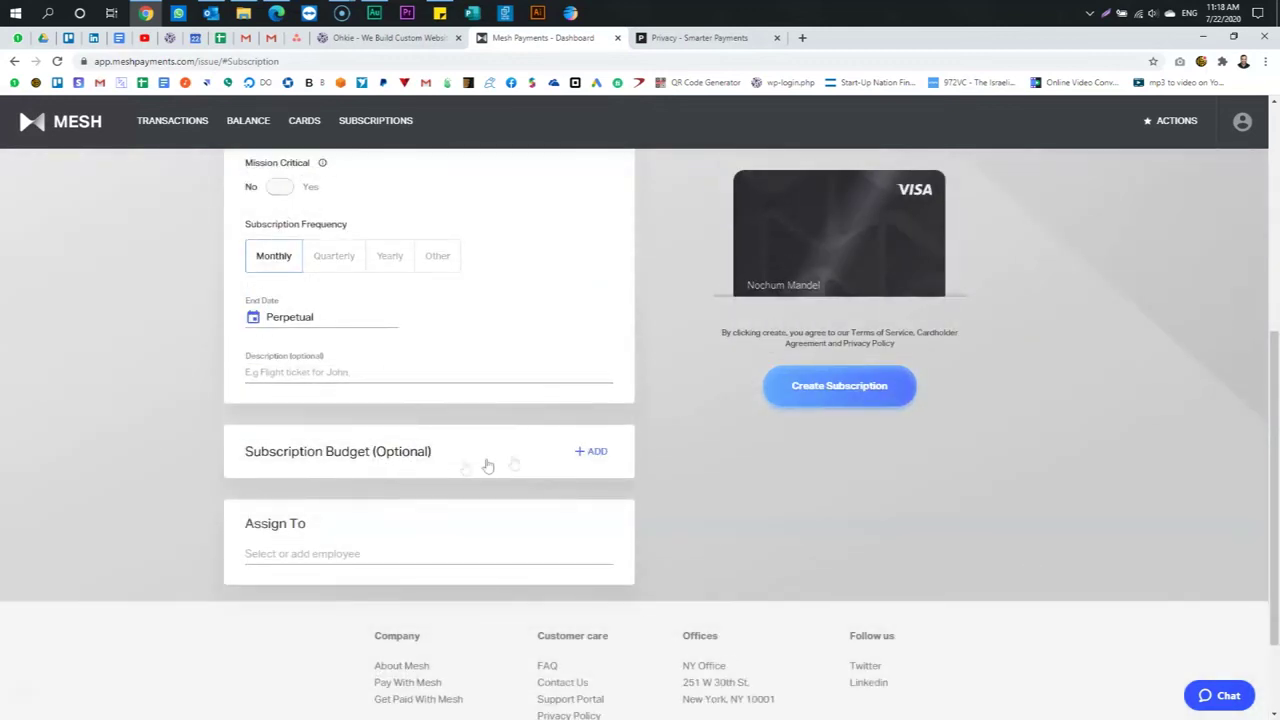
{"action": "left_click", "coordinate": [593, 453]}
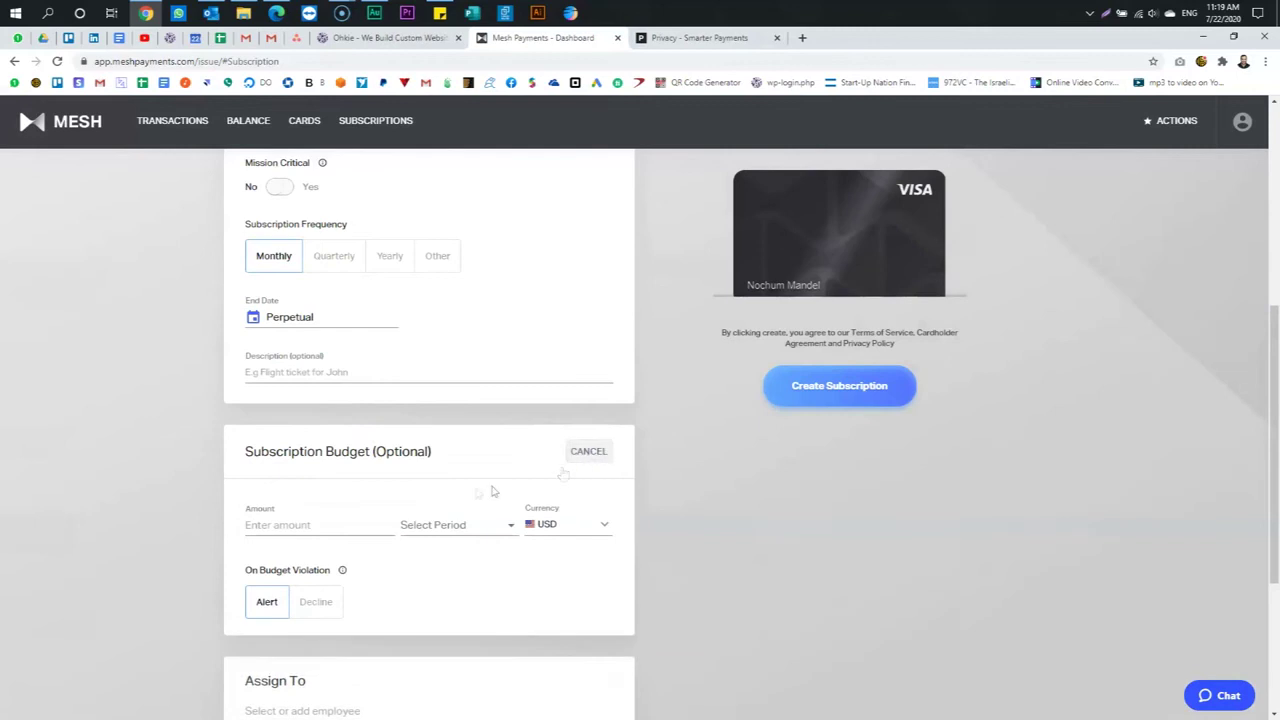
{"action": "left_click", "coordinate": [320, 524]}
{"action": "type", "text": "1100"}
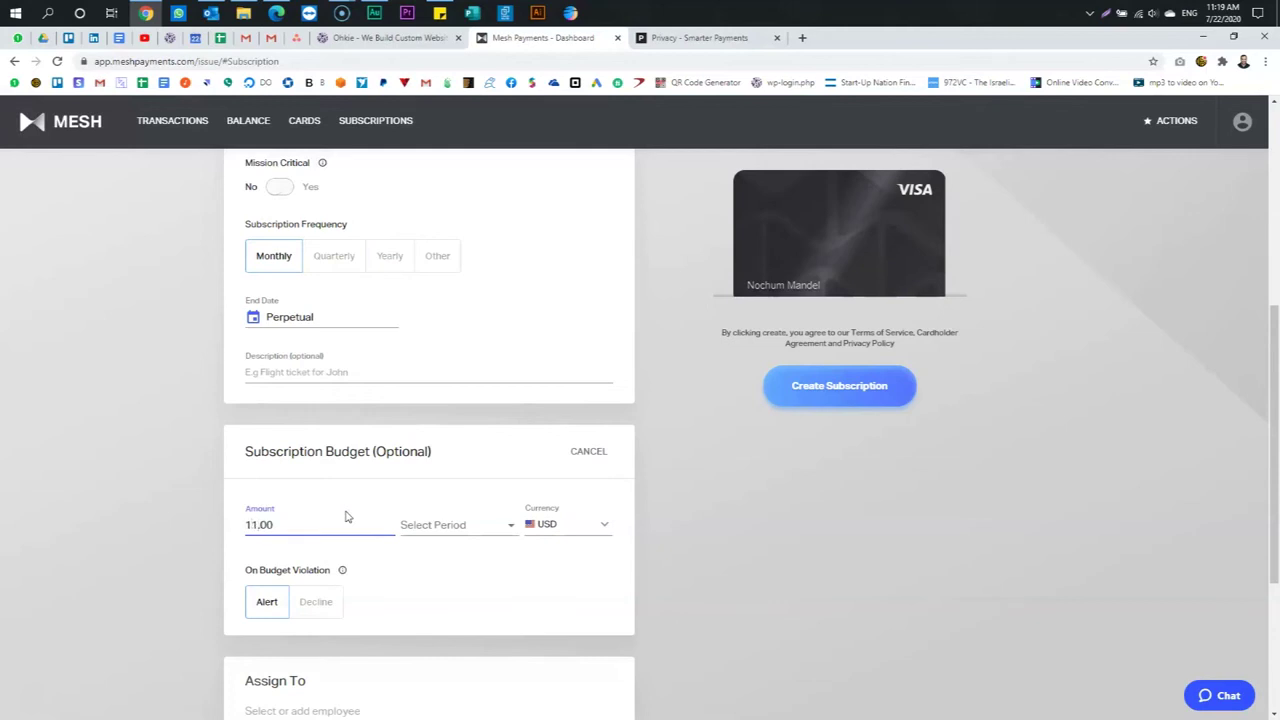
{"action": "left_click", "coordinate": [455, 528]}
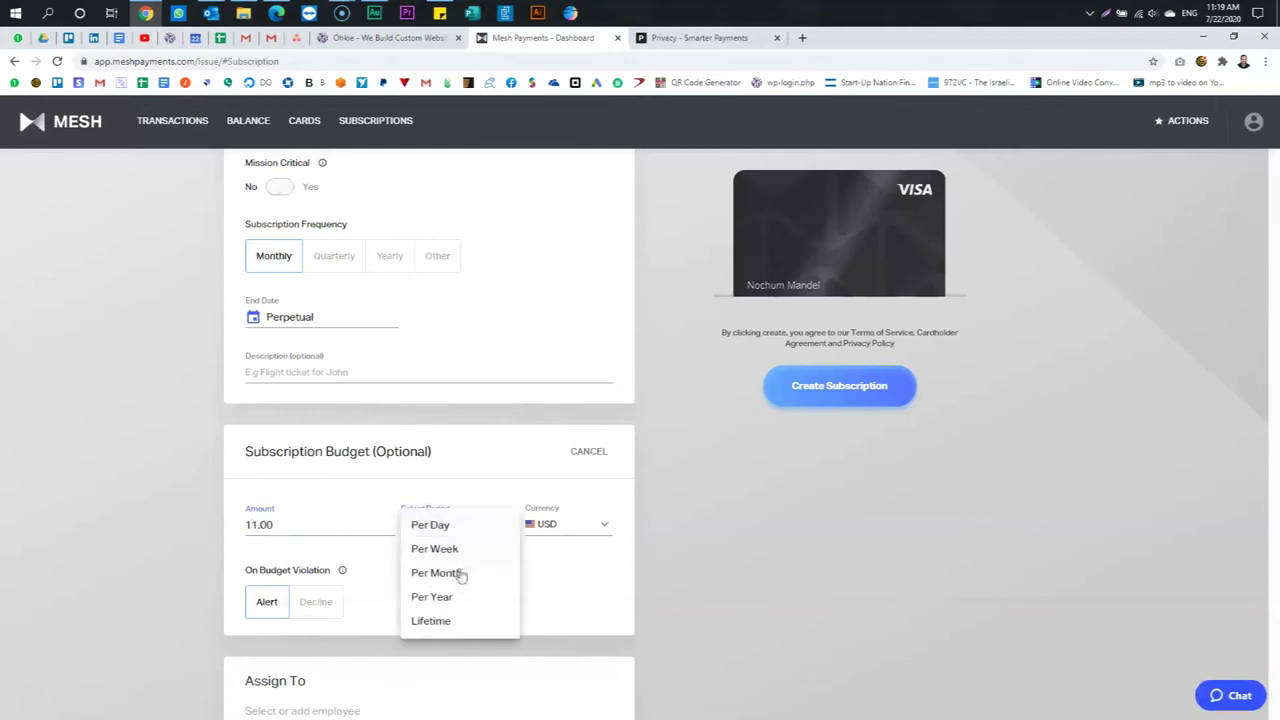
{"action": "left_click", "coordinate": [452, 574]}
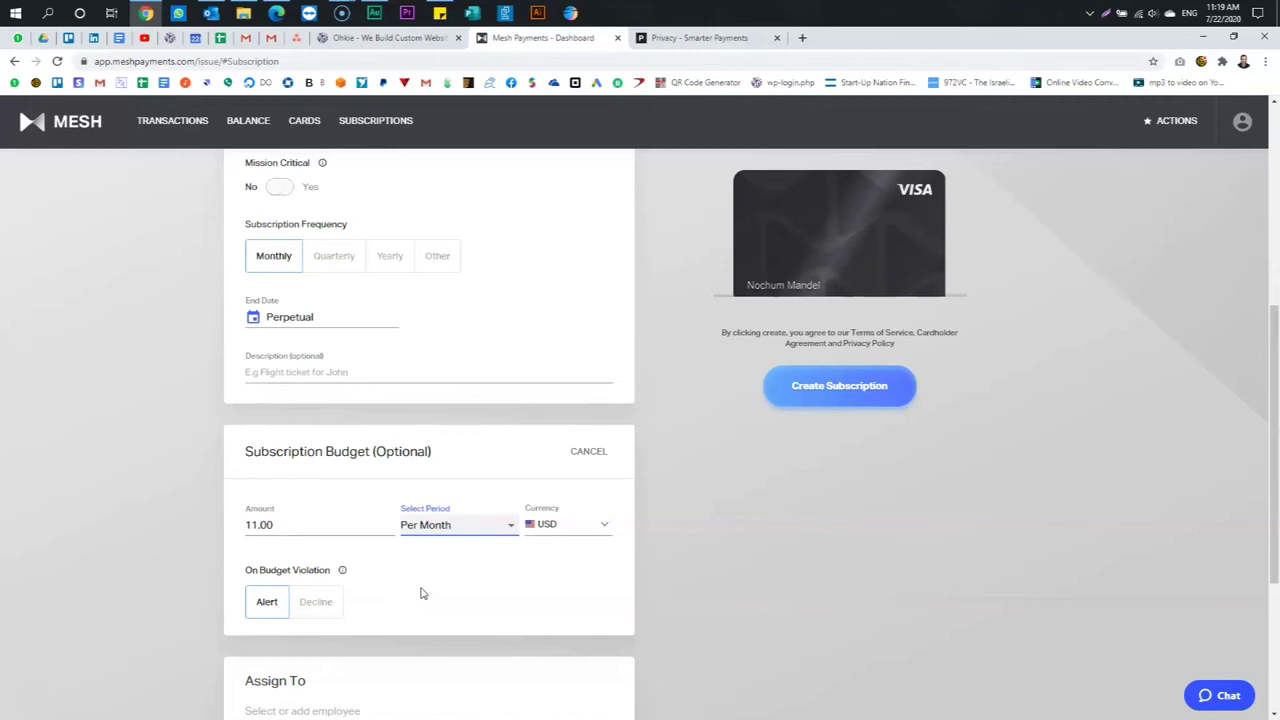
{"action": "left_click", "coordinate": [306, 608]}
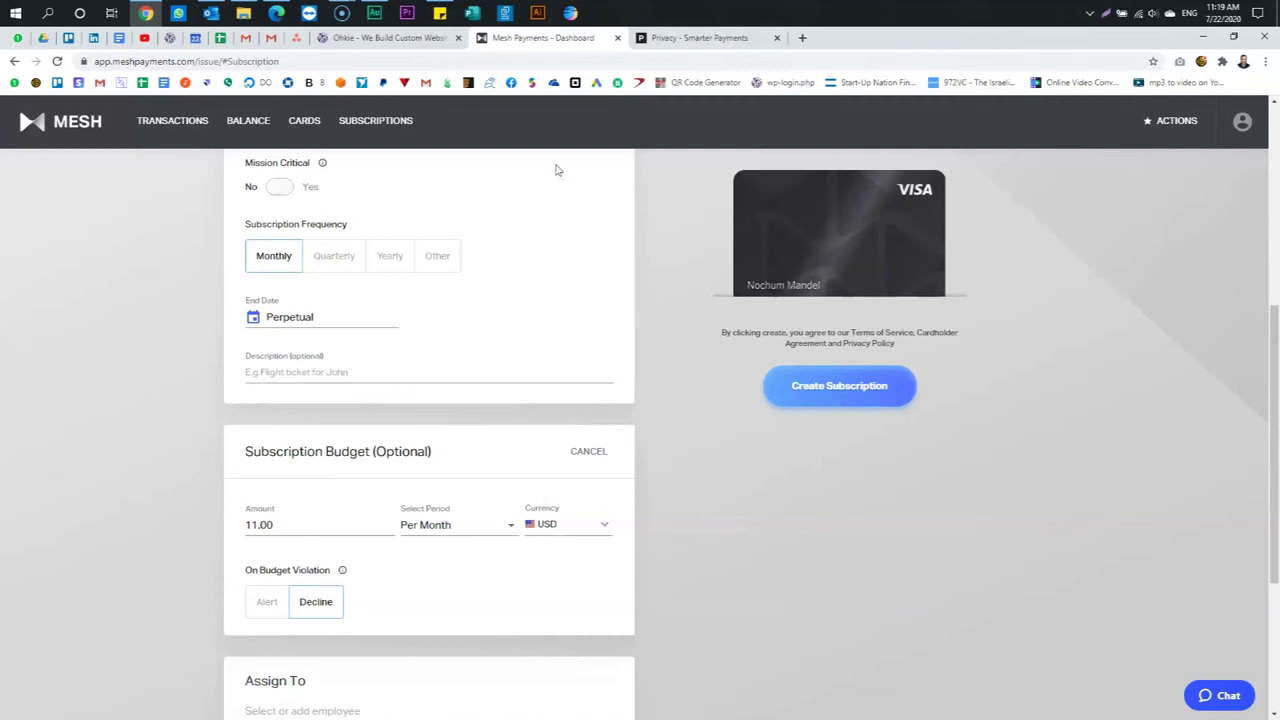
{"action": "scroll", "coordinate": [680, 312], "scroll_direction": "down", "scroll_amount": 2}
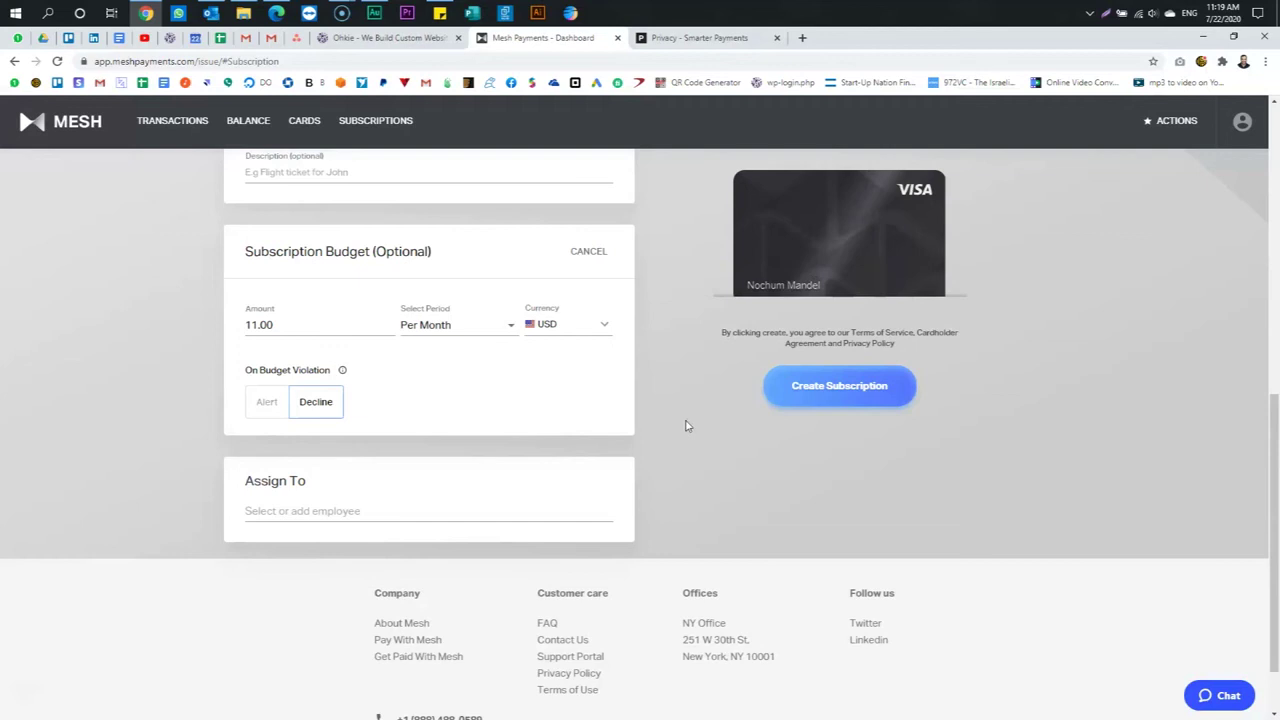
Submit the Google subscription card and confirm it with the SMS verification code.
{"action": "left_click", "coordinate": [834, 390]}
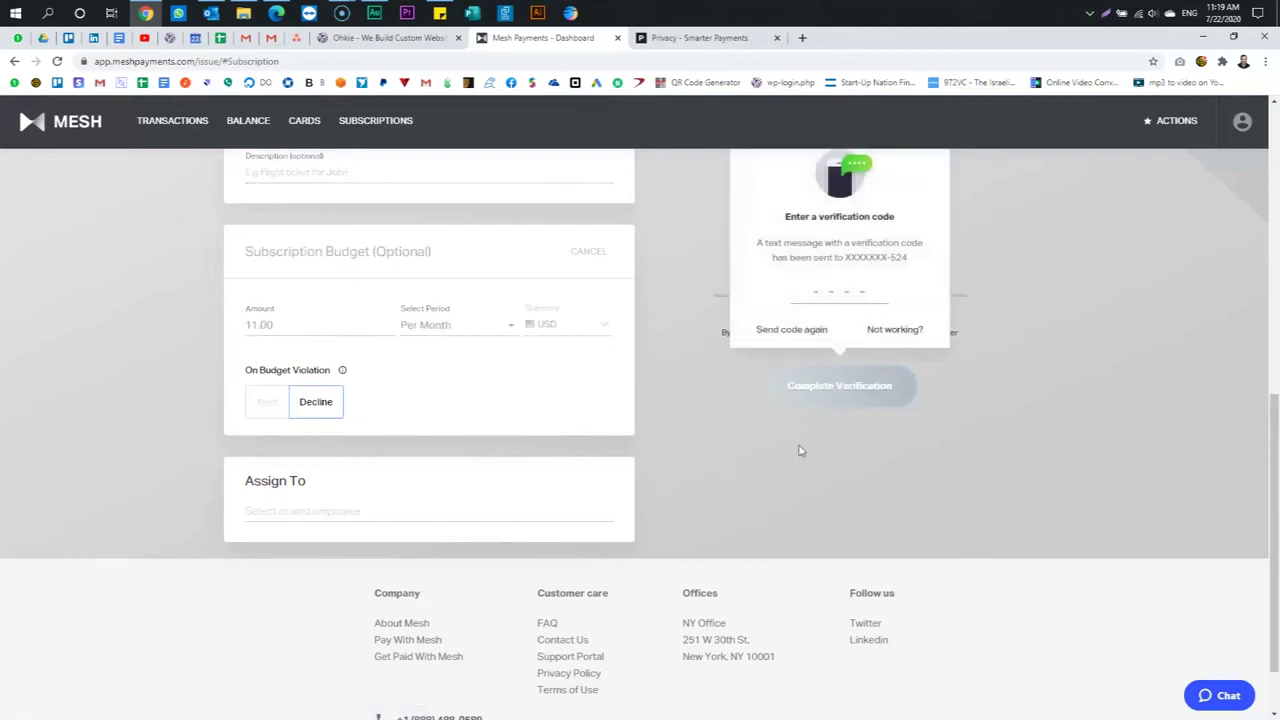
{"action": "scroll", "coordinate": [828, 372], "scroll_direction": "up", "scroll_amount": 2}
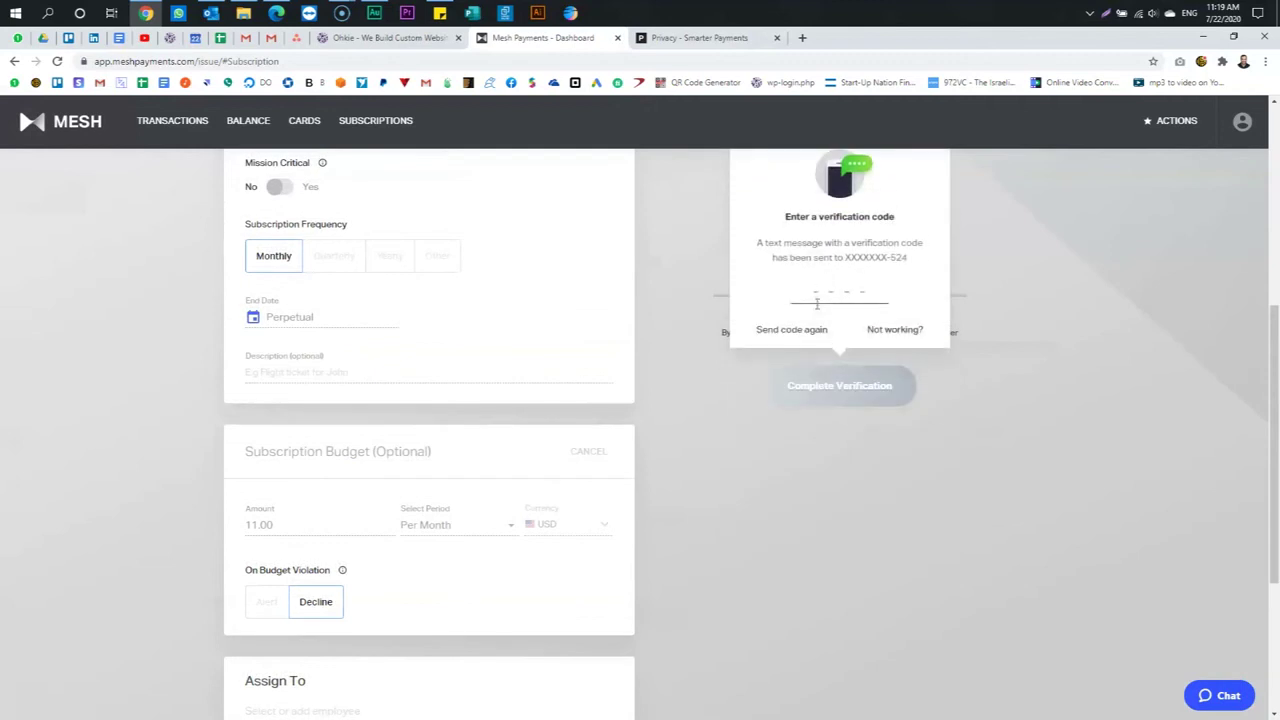
{"action": "left_click", "coordinate": [815, 300]}
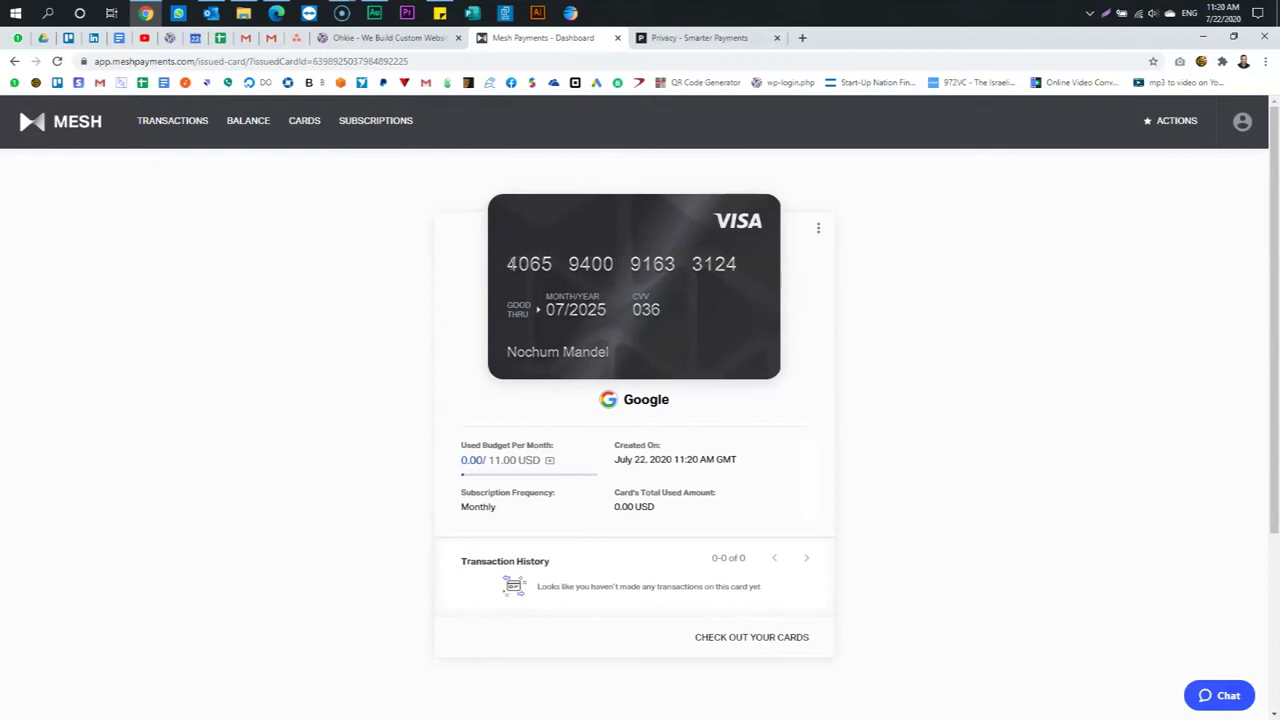
Select the issued Google card's number, then go back to the dashboard via the MESH logo.
{"action": "mouse_move", "coordinate": [512, 263]}
{"action": "left_mouse_down"}
{"action": "mouse_move", "coordinate": [676, 263]}
{"action": "mouse_move", "coordinate": [525, 263]}
{"action": "left_mouse_up"}
{"action": "left_click_drag", "start_coordinate": [509, 263], "coordinate": [746, 268]}
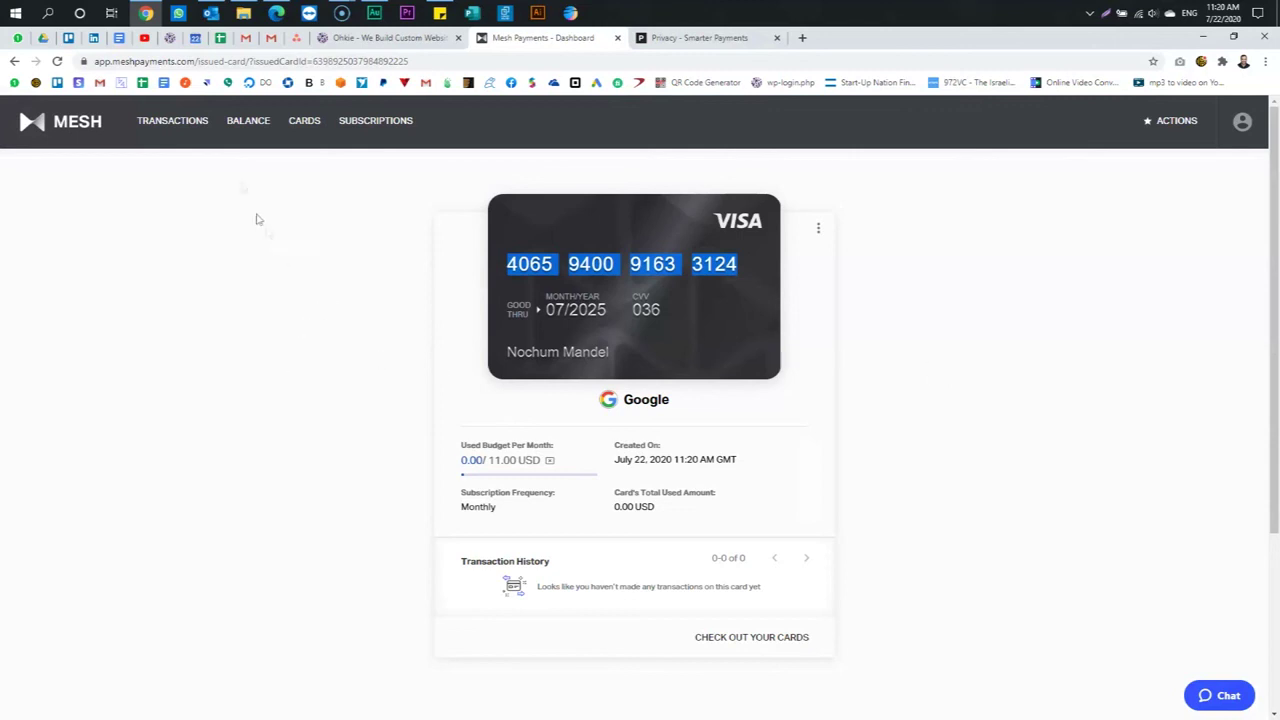
{"action": "left_click", "coordinate": [84, 126]}
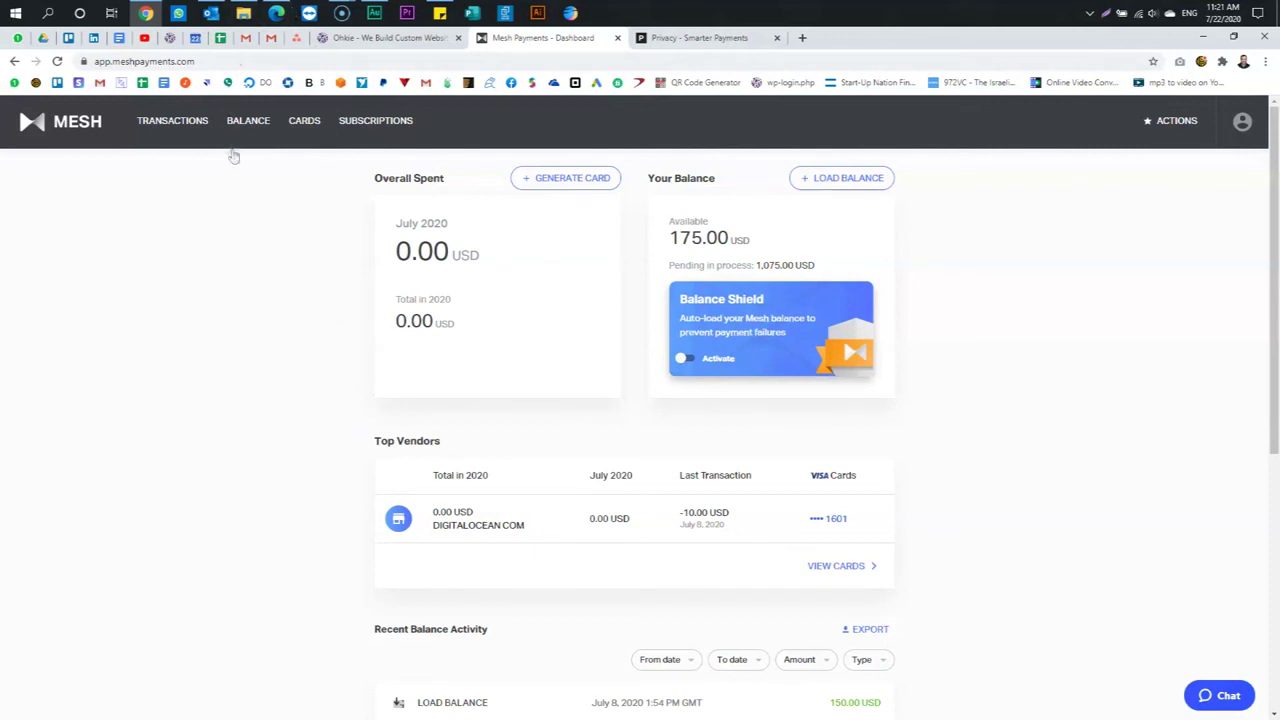
Navigate through Cards and Balance to the Transactions list of loads and charges.
{"action": "left_click", "coordinate": [302, 122]}
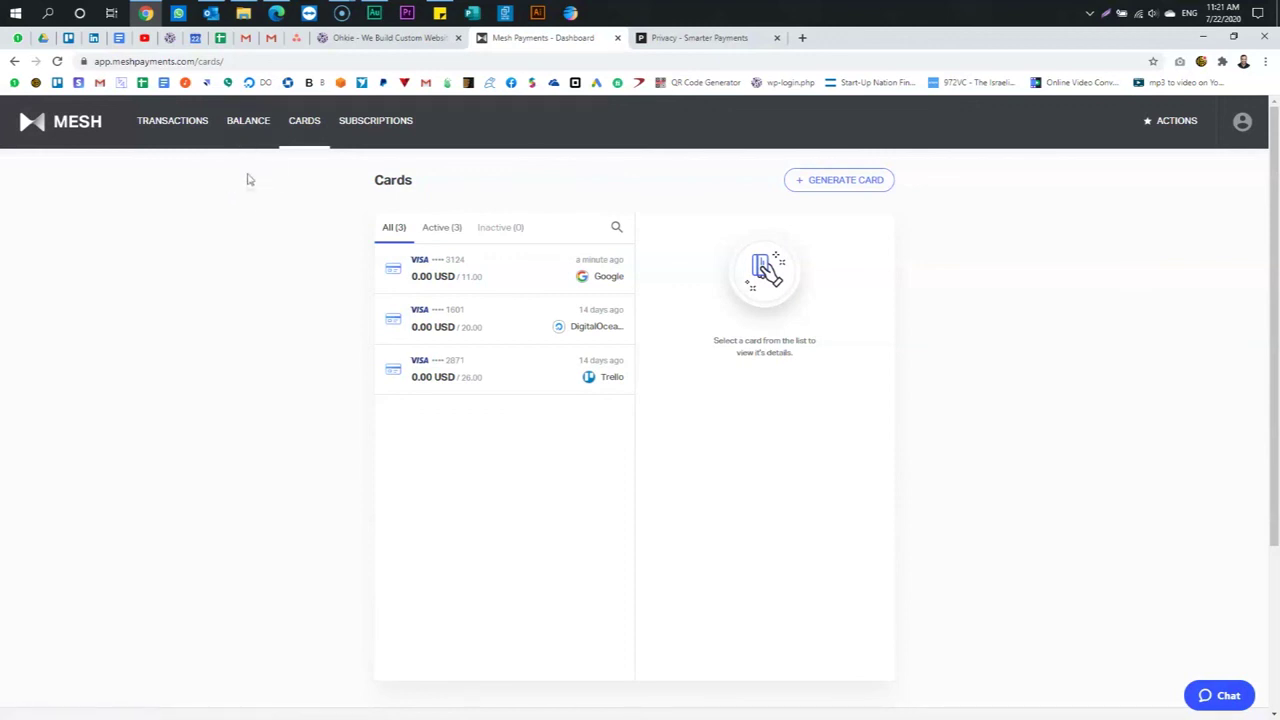
{"action": "left_click", "coordinate": [246, 137]}
{"action": "left_click", "coordinate": [168, 143]}
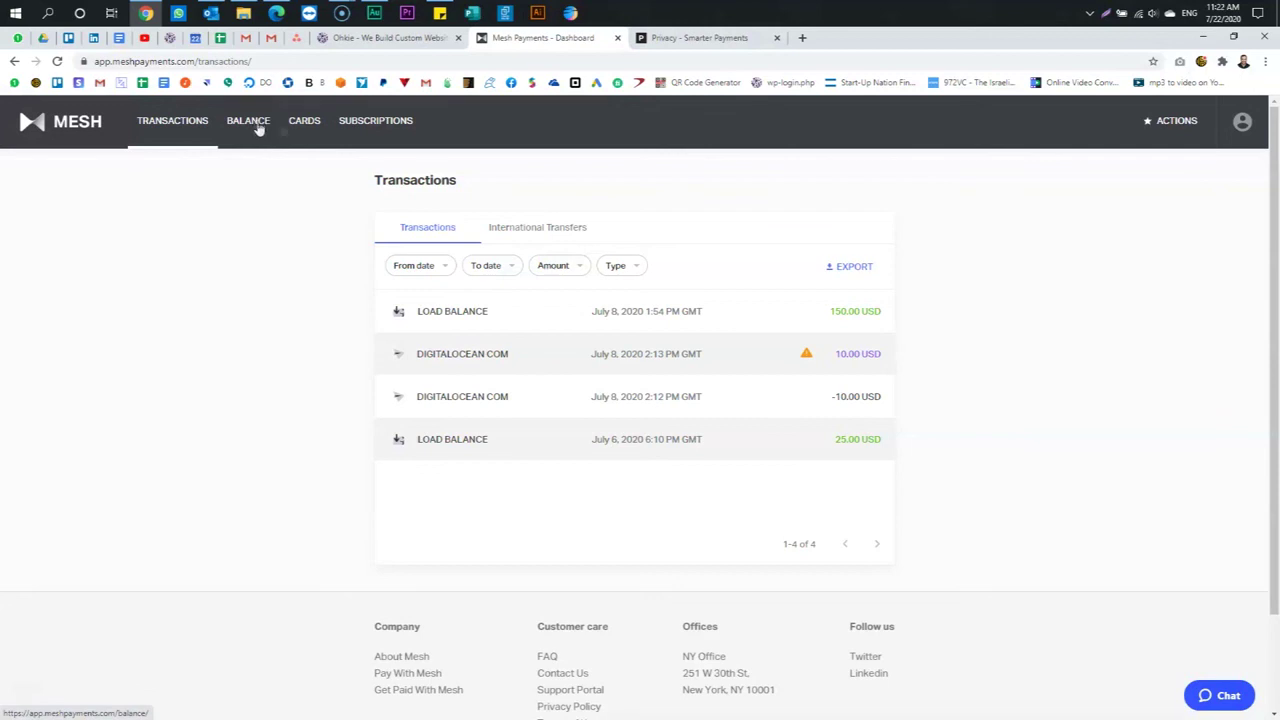
{"action": "left_click", "coordinate": [364, 123]}
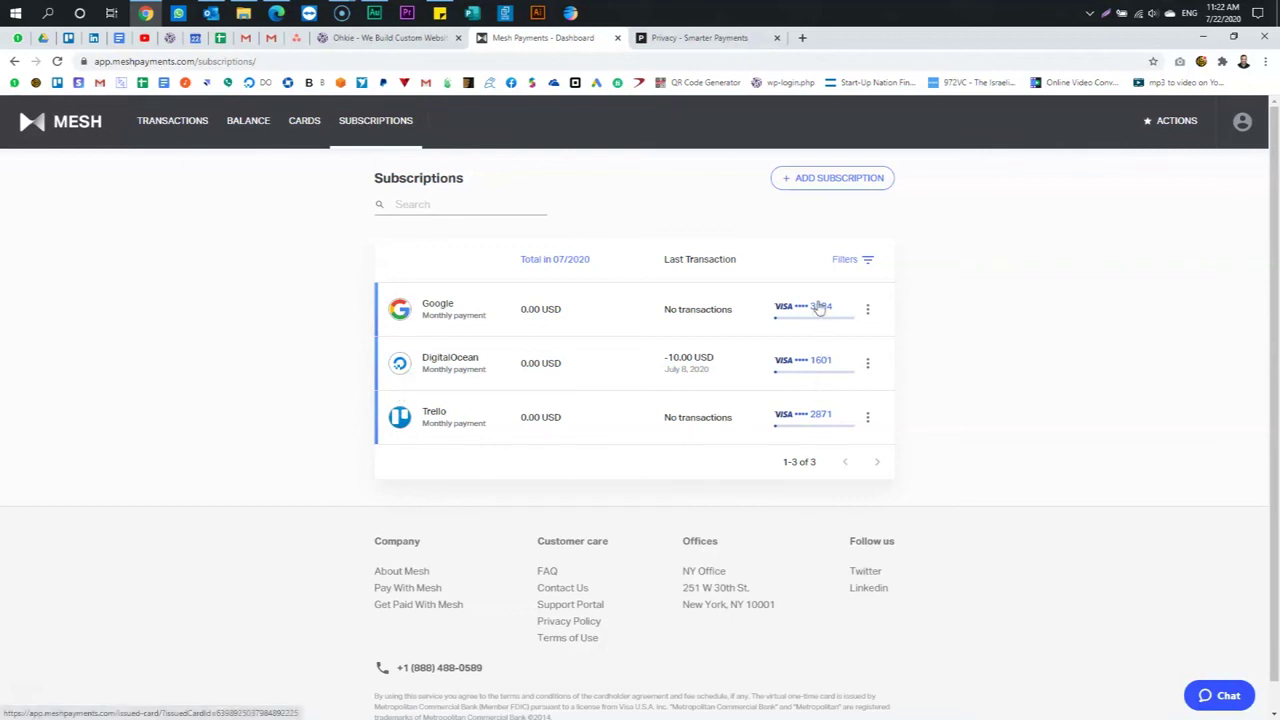
{"action": "left_click", "coordinate": [303, 122]}
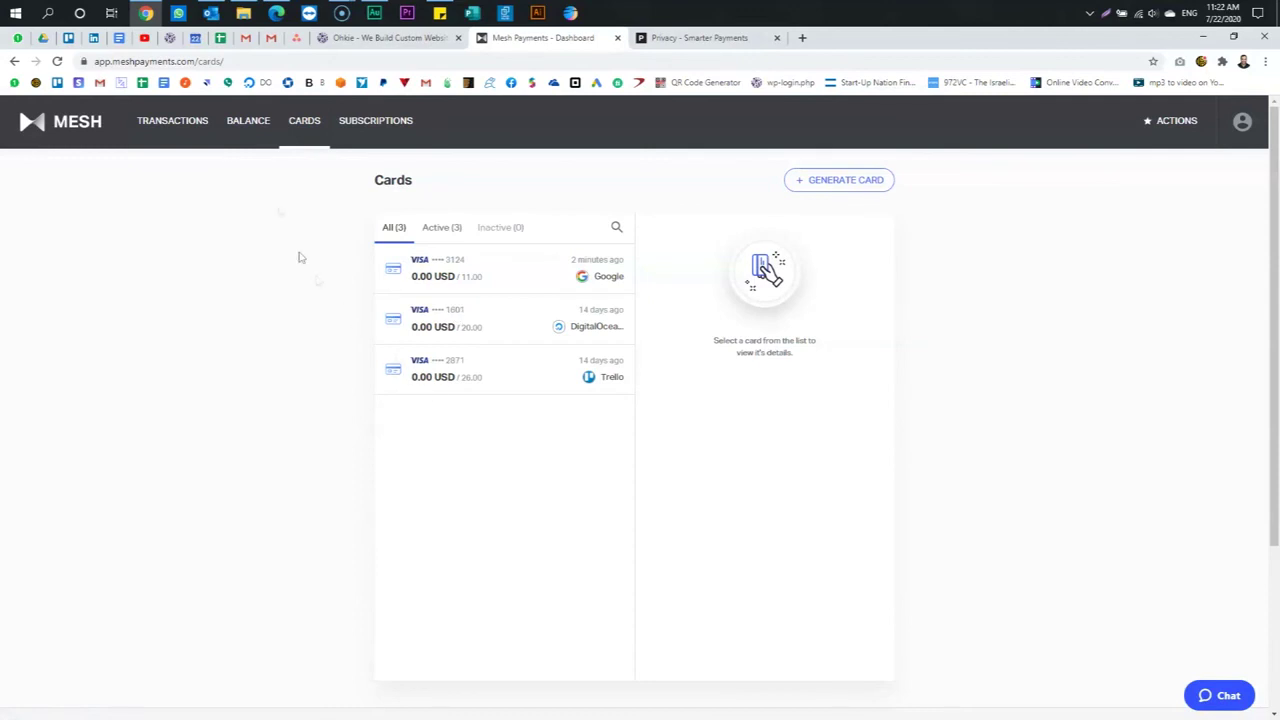
{"action": "left_click", "coordinate": [255, 120]}
{"action": "scroll", "coordinate": [323, 277], "scroll_direction": "down", "scroll_amount": 4}
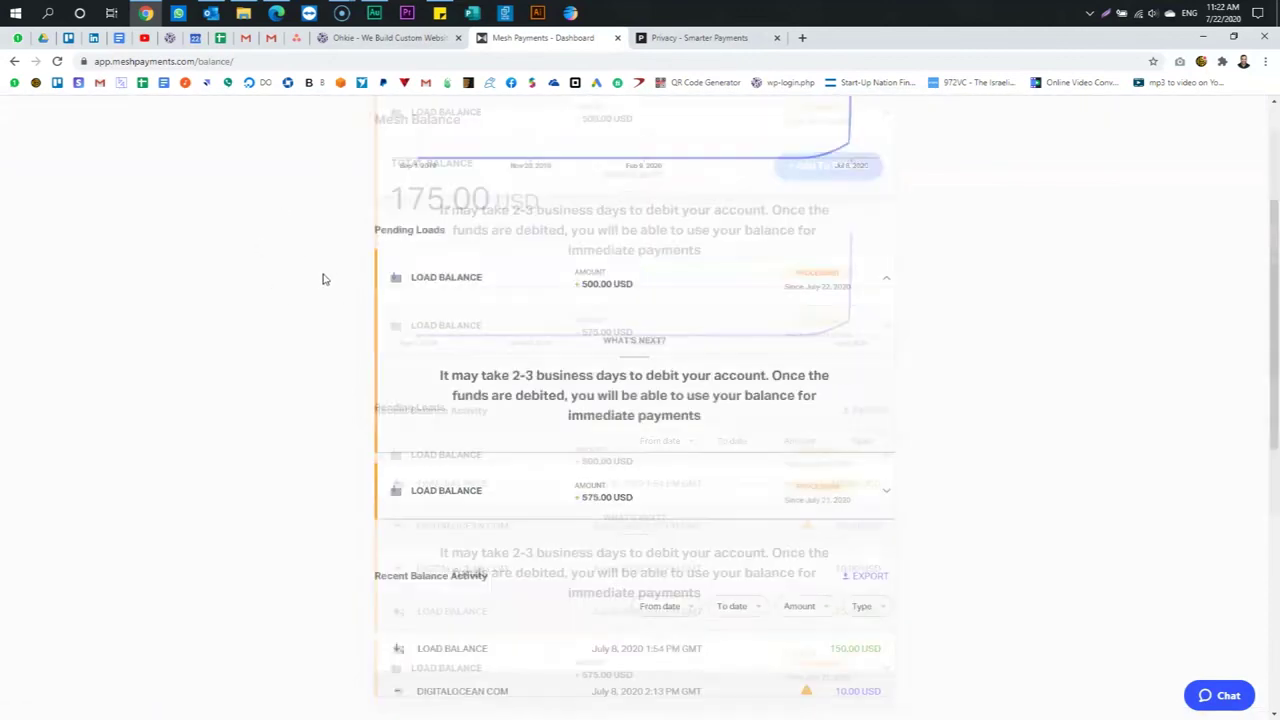
{"action": "scroll", "coordinate": [316, 279], "scroll_direction": "up", "scroll_amount": 3}
{"action": "scroll", "coordinate": [316, 279], "scroll_direction": "up", "scroll_amount": 2}
{"action": "left_click", "coordinate": [193, 118]}
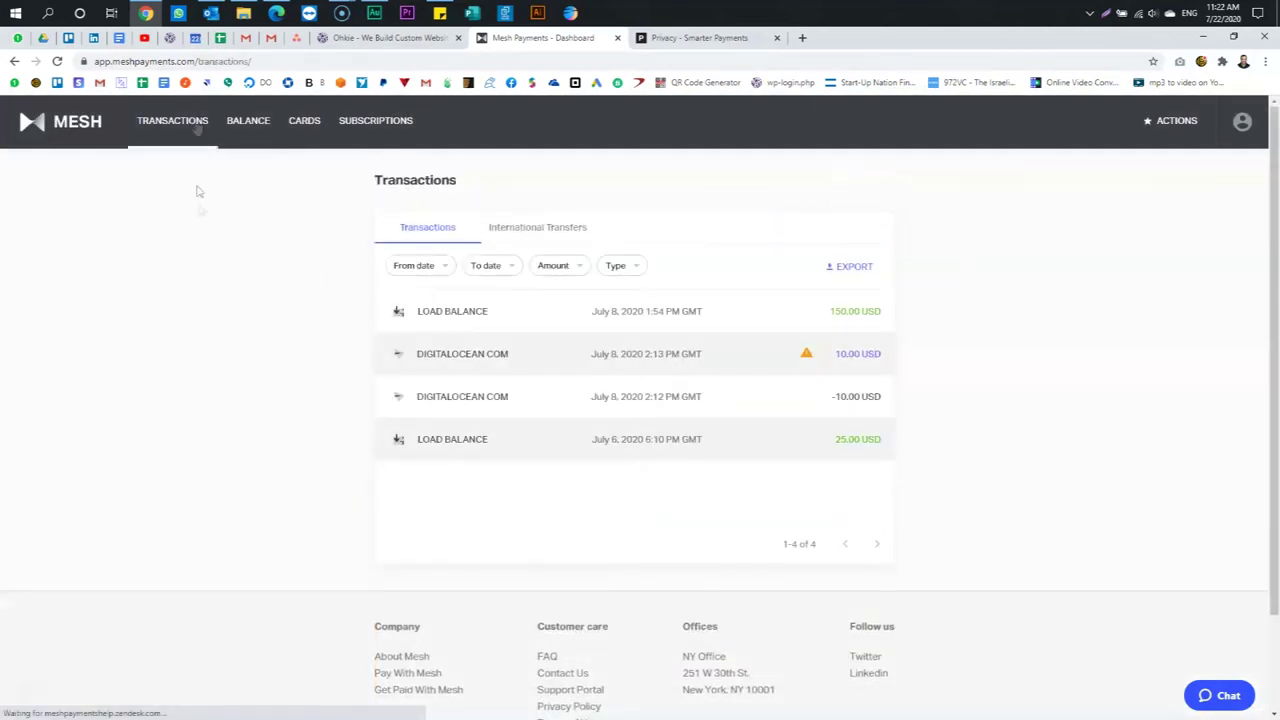